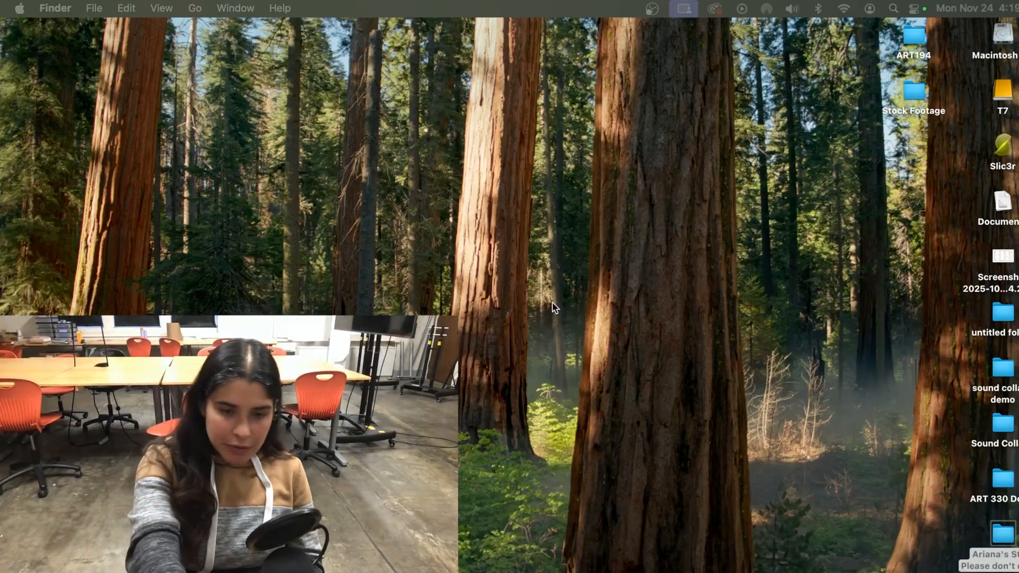
- Launch Adobe Animate, skip the tutorial suggestions, and reposition its window on the screen
key(super+space)
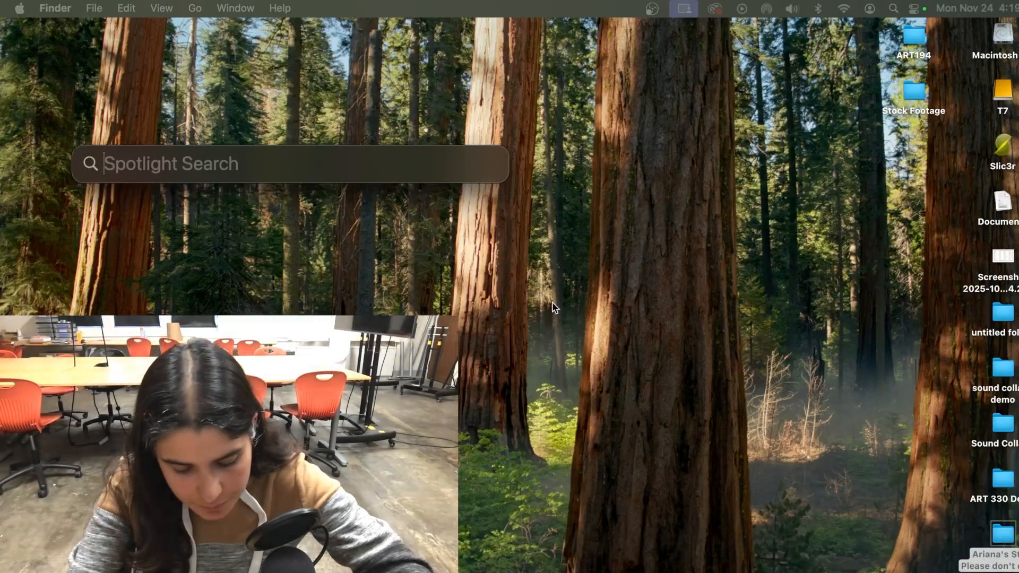
text(an)
key(Return)
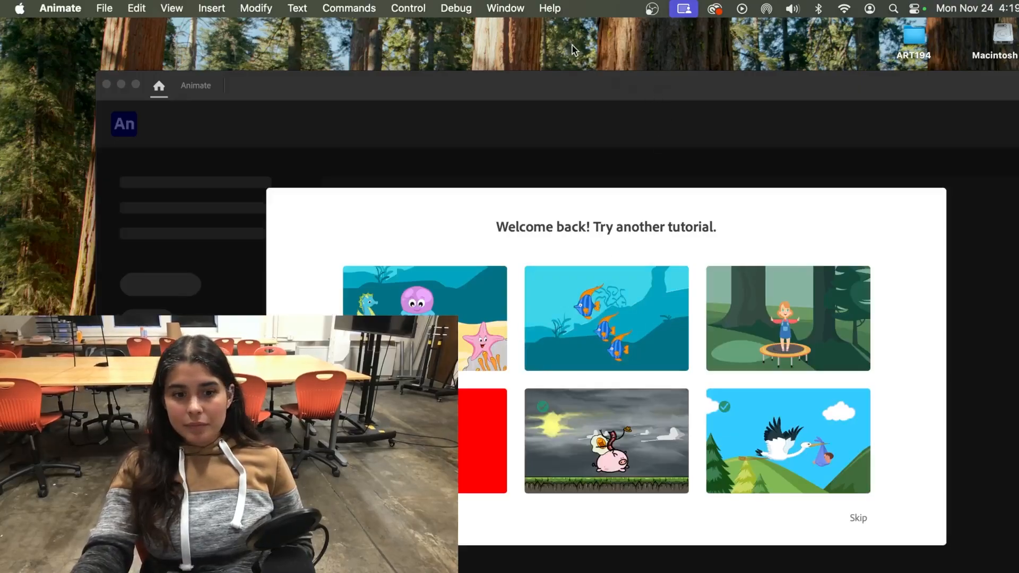
click(857, 520)
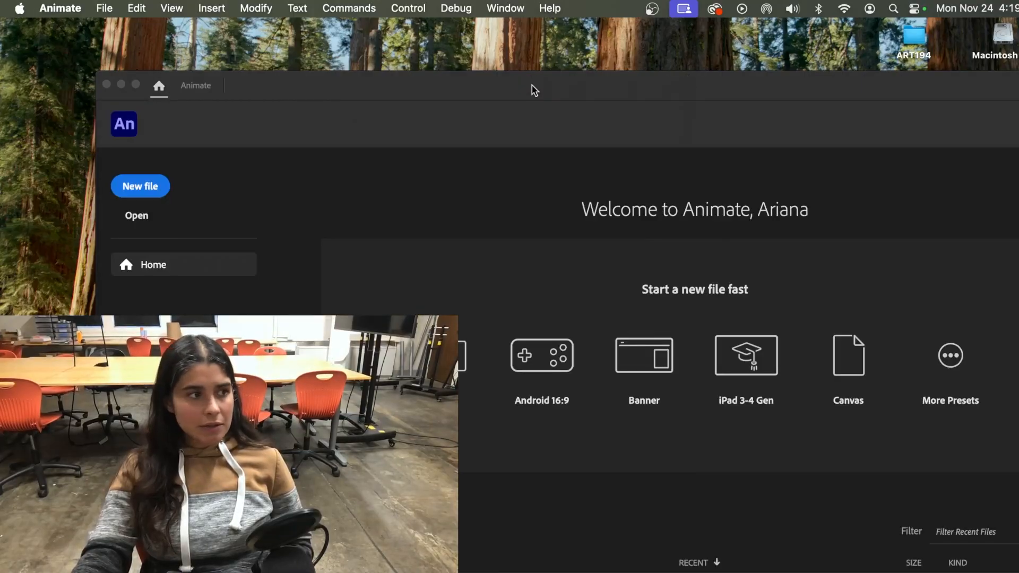
drag(532, 85, 463, 58)
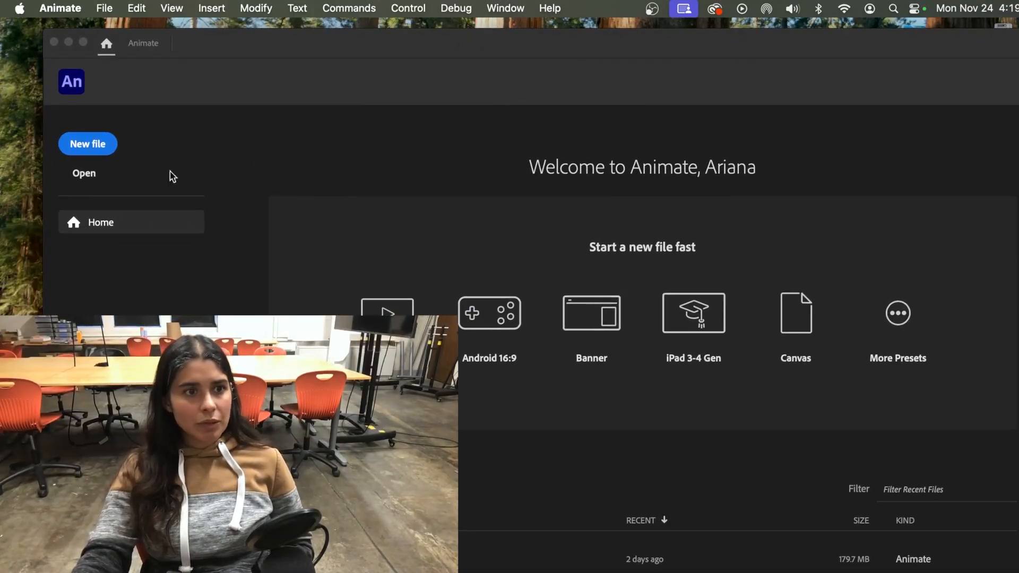
- Create a new Full HD character animation document, 1920 by 1080, with a frame rate of 5.00 and ActionScript 3.0
click(87, 144)
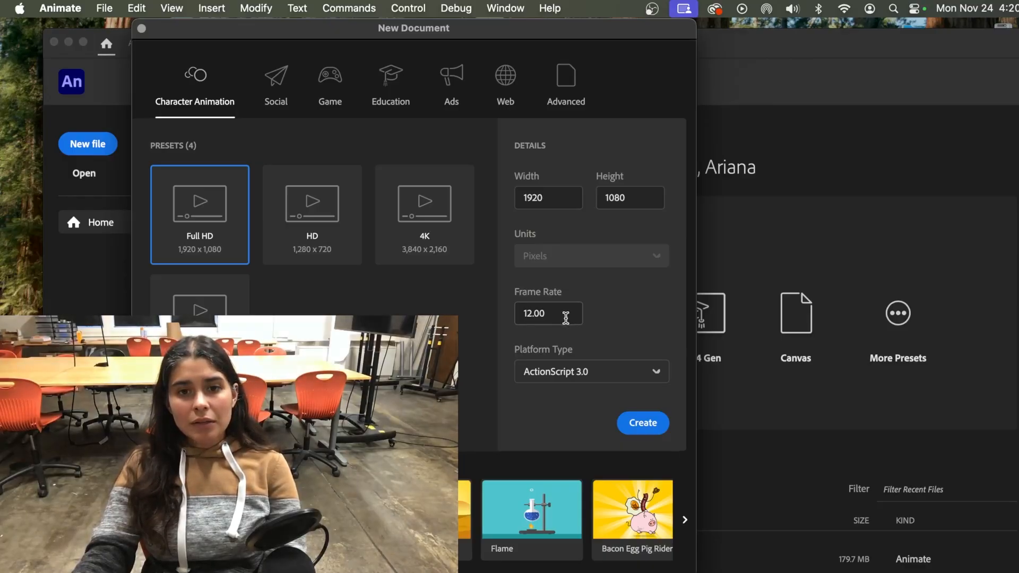
click(532, 313)
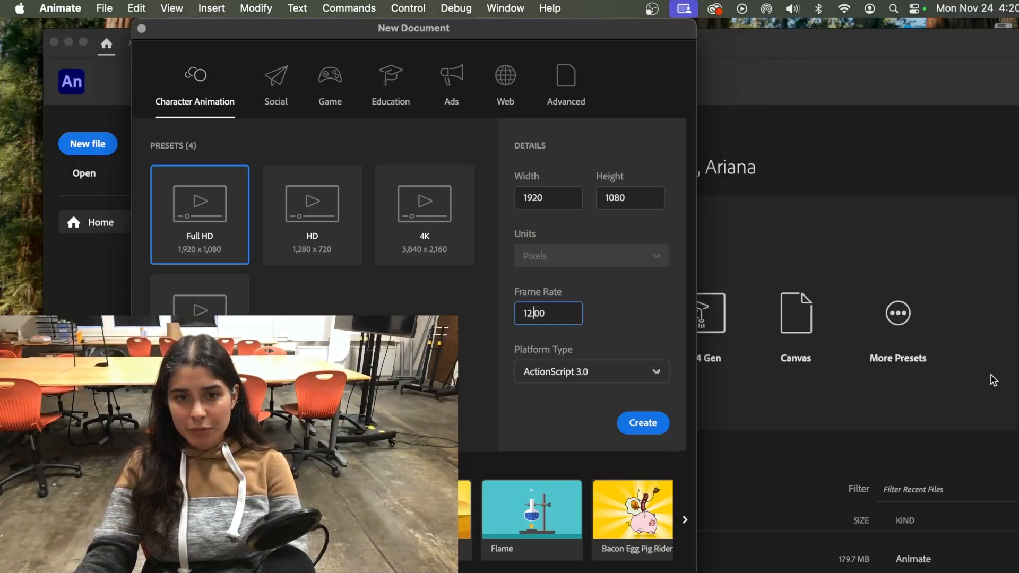
key(BackSpace)
key(BackSpace)
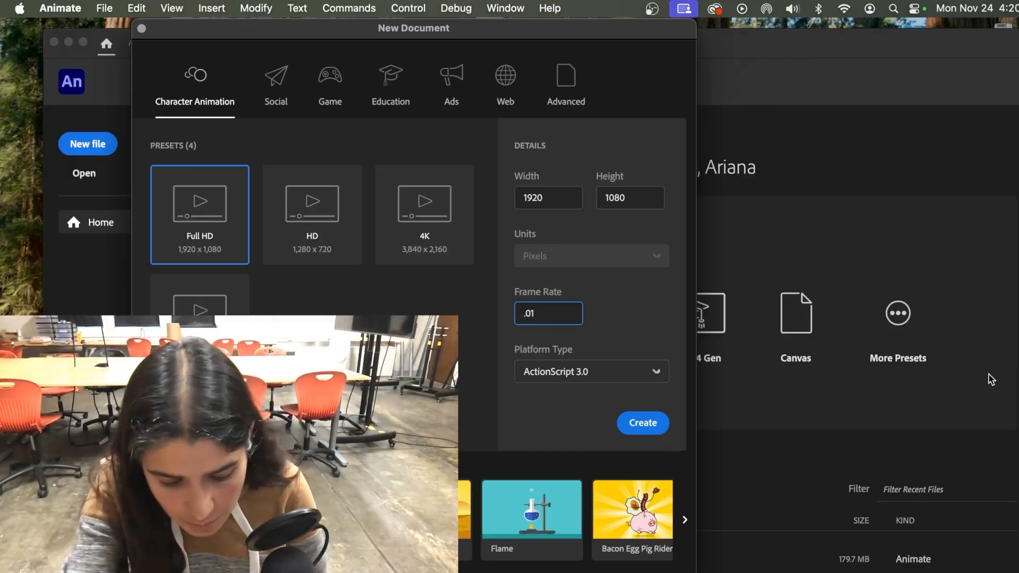
key(Left)
key(Left)
key(Left)
text(5)
key(Right)
key(Right)
key(Right)
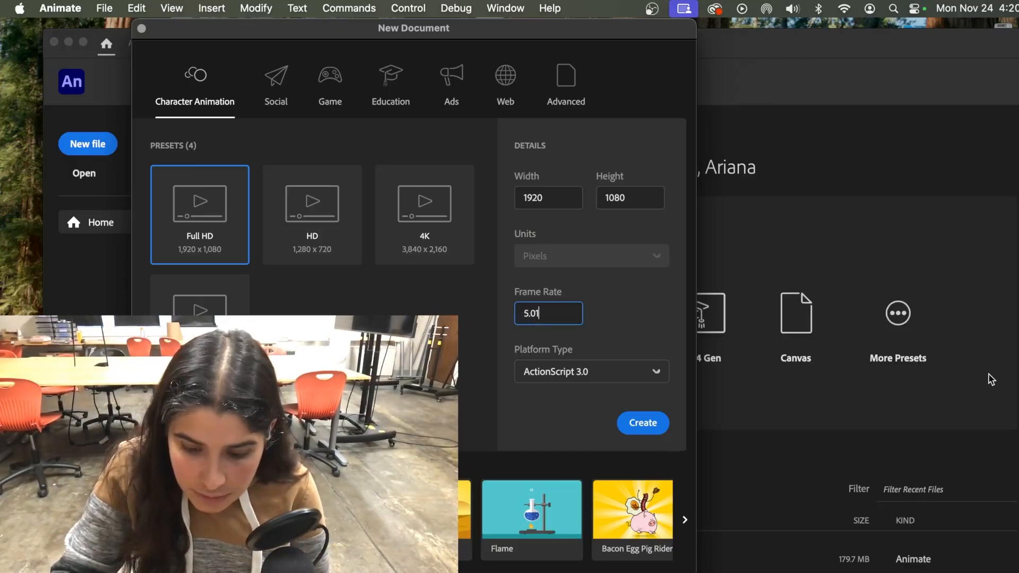
key(BackSpace)
text(0)
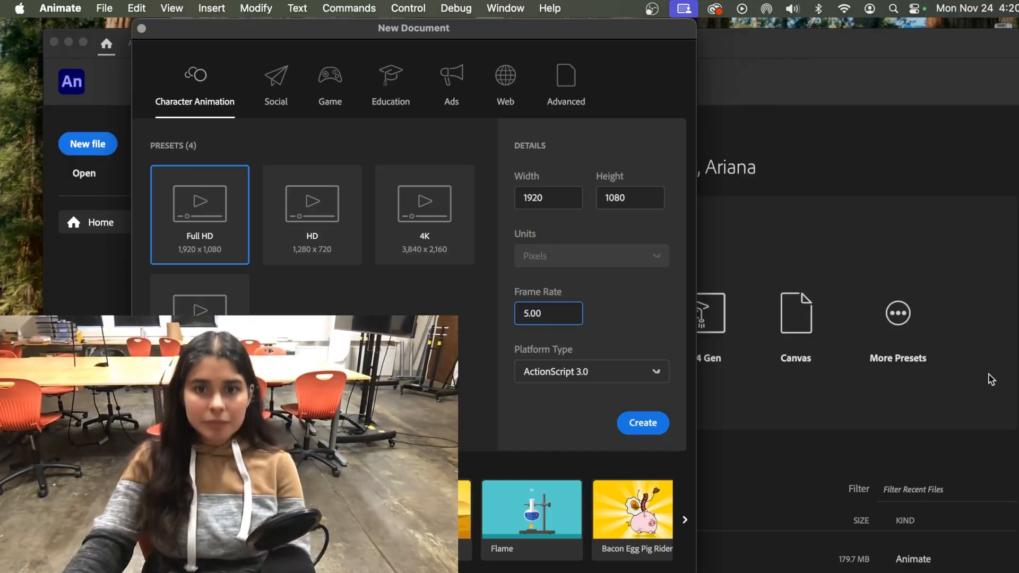
click(655, 434)
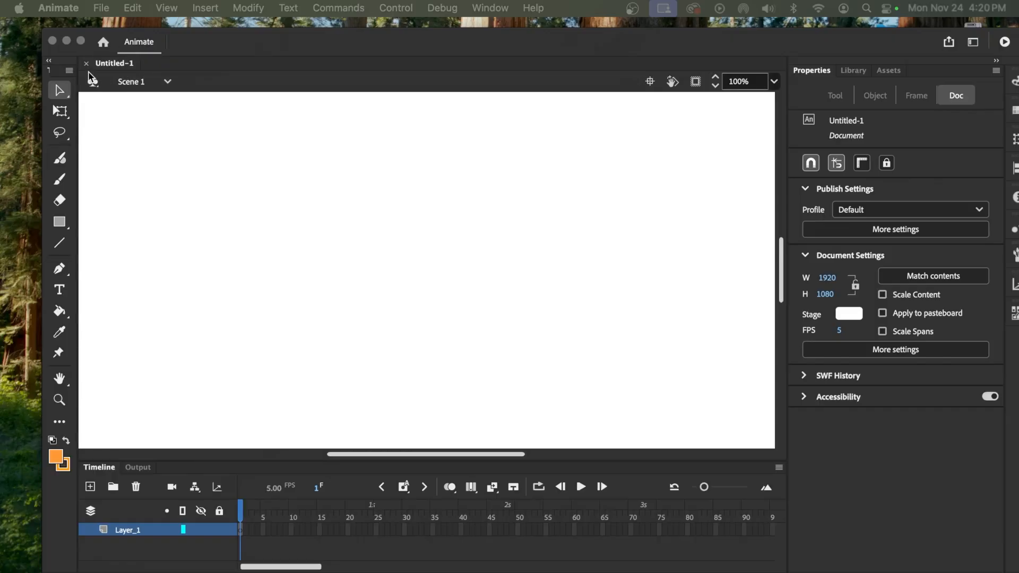
- Save the document in the Art 300 Spring 2026 folder as an .fla file named with the author's surname followed by _project1
click(102, 8)
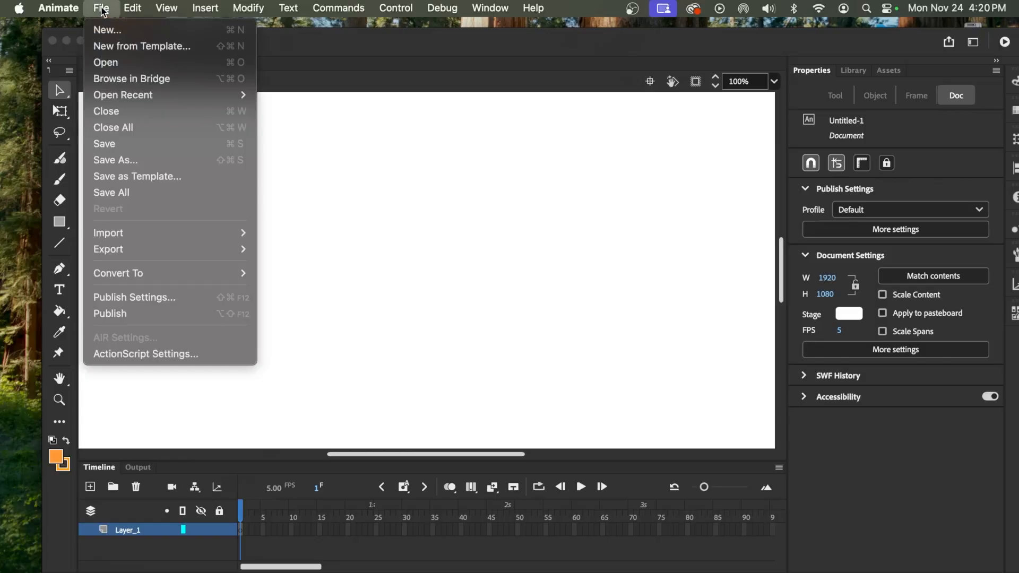
click(117, 160)
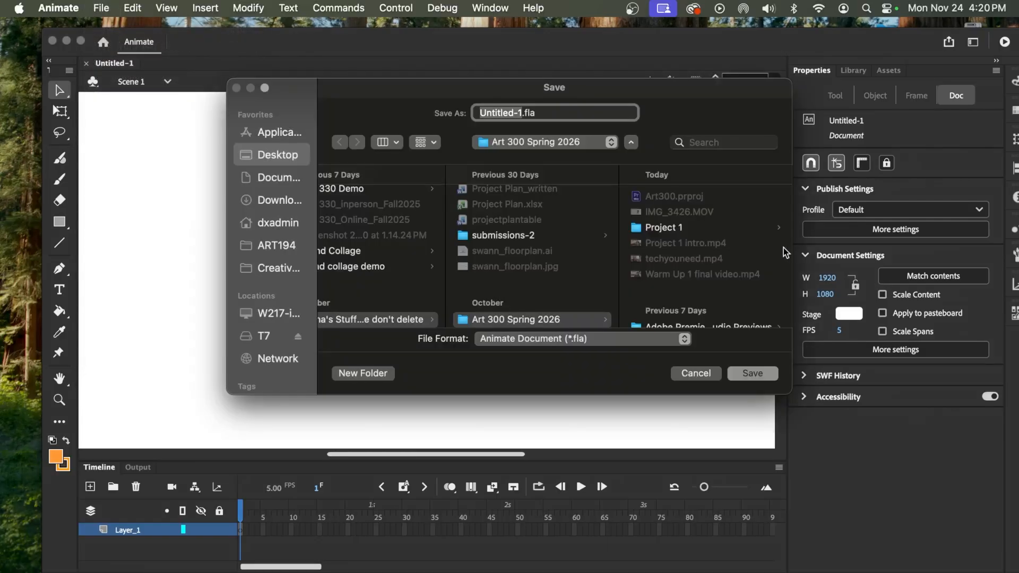
text(projec)
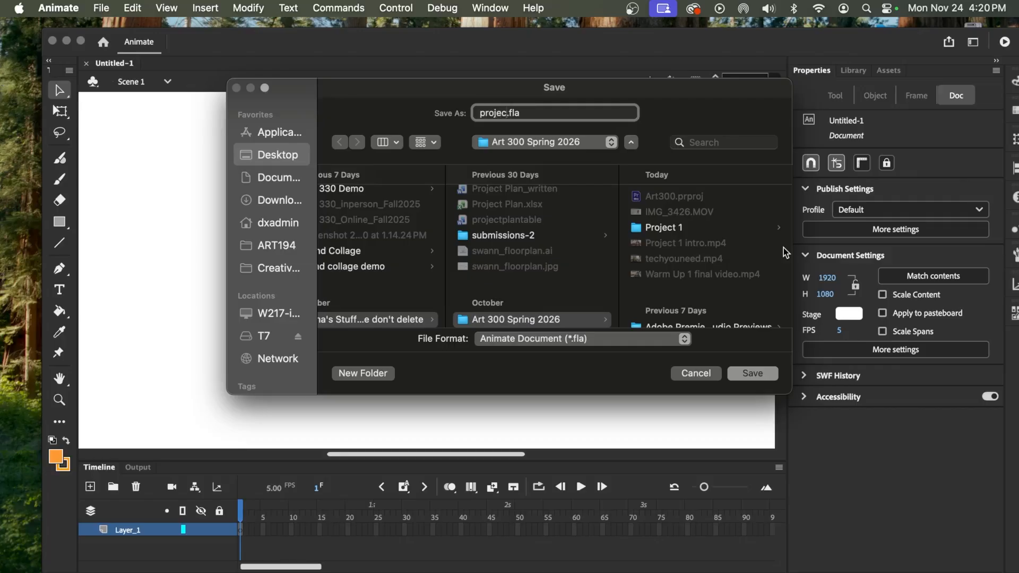
text(t1)
key(Left)
key(Left)
key(Left)
key(Left)
text(Swn\)
key(BackSpace)
key(BackSpace)
text(ann_)
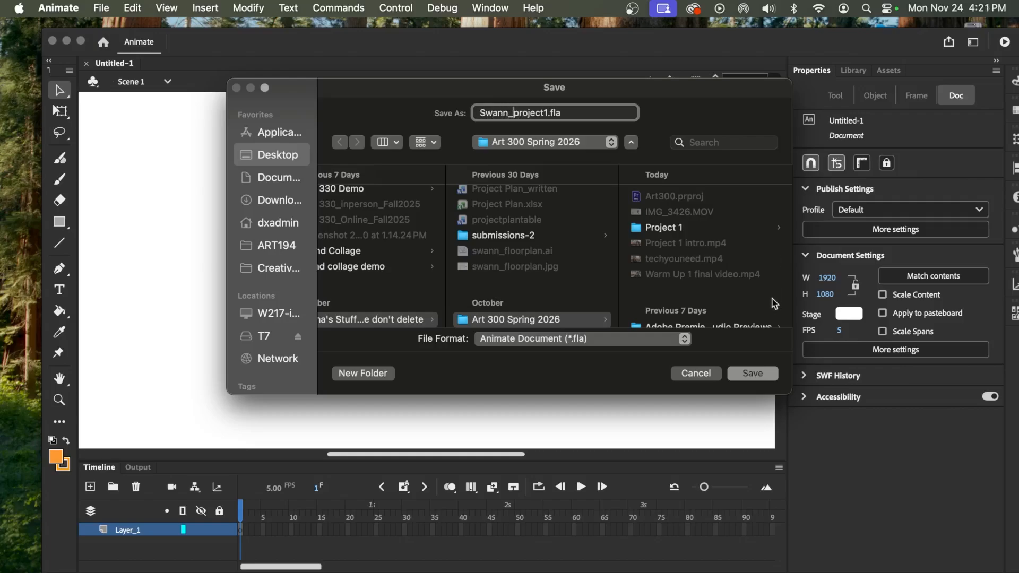
click(752, 373)
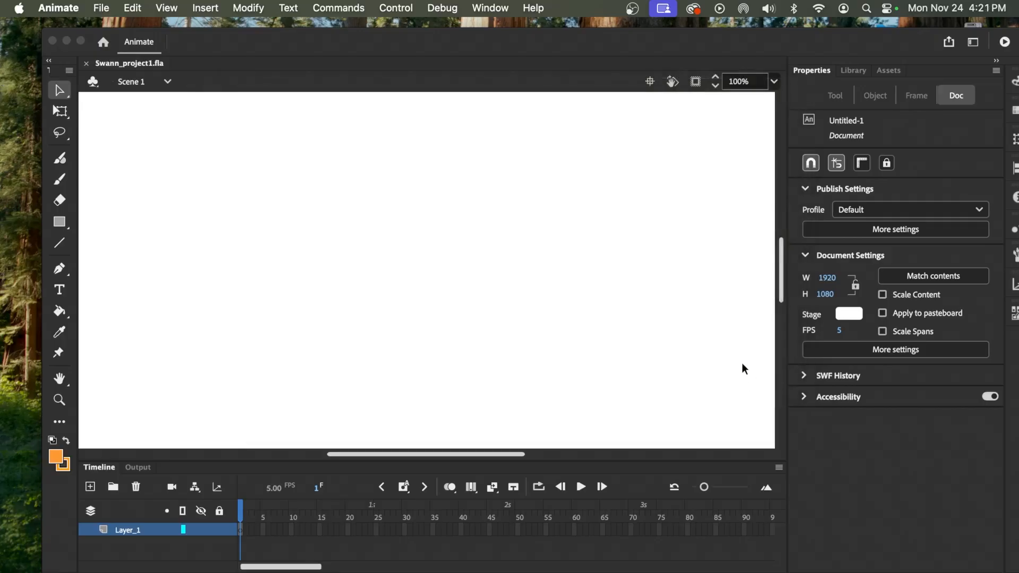
- Look over the import options and display the document's library
click(106, 8)
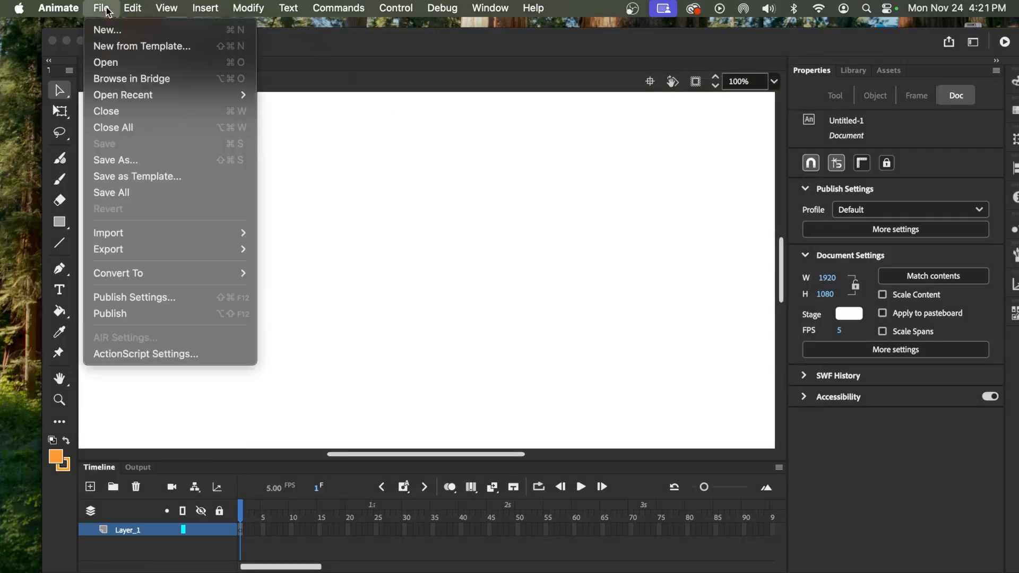
mouse_move(171, 235)
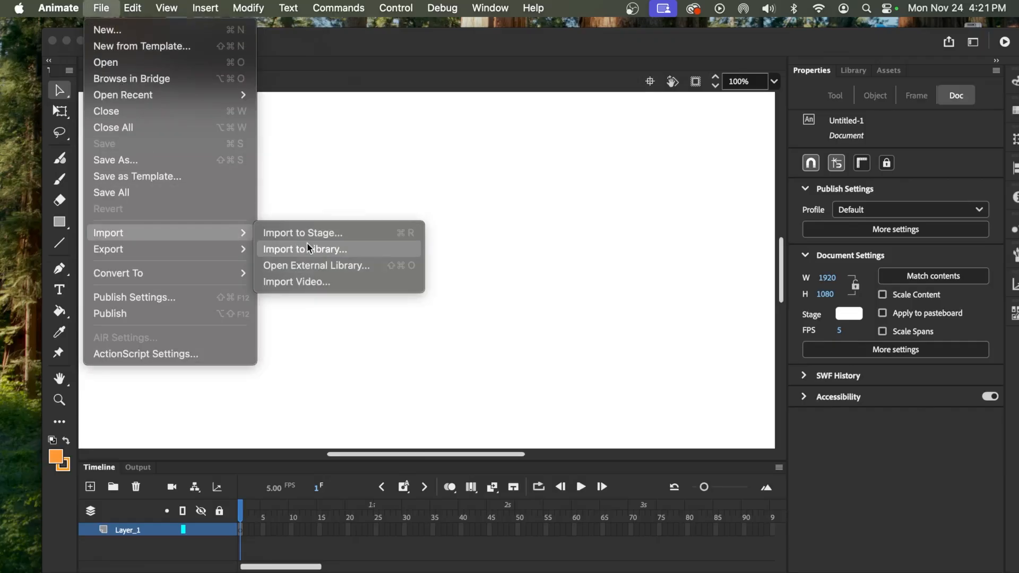
click(854, 69)
click(853, 69)
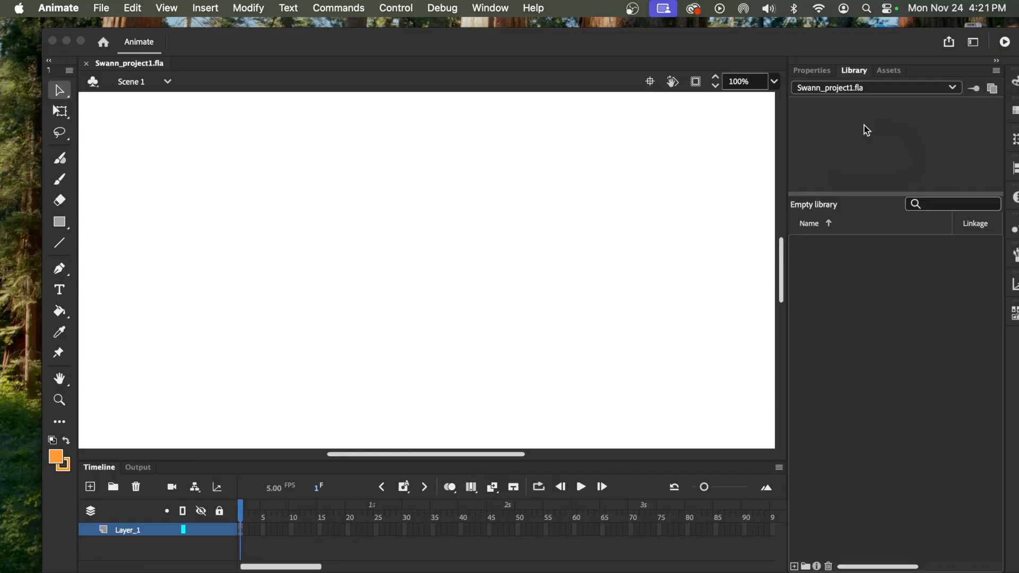
- Import emmadance_1.gif from the Project 1 folder to the stage
click(101, 7)
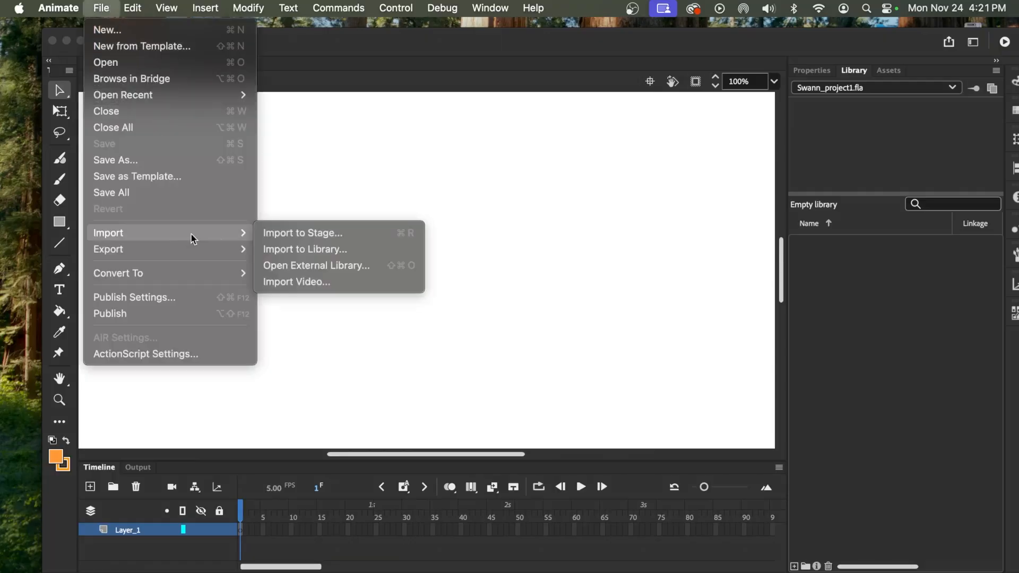
click(275, 237)
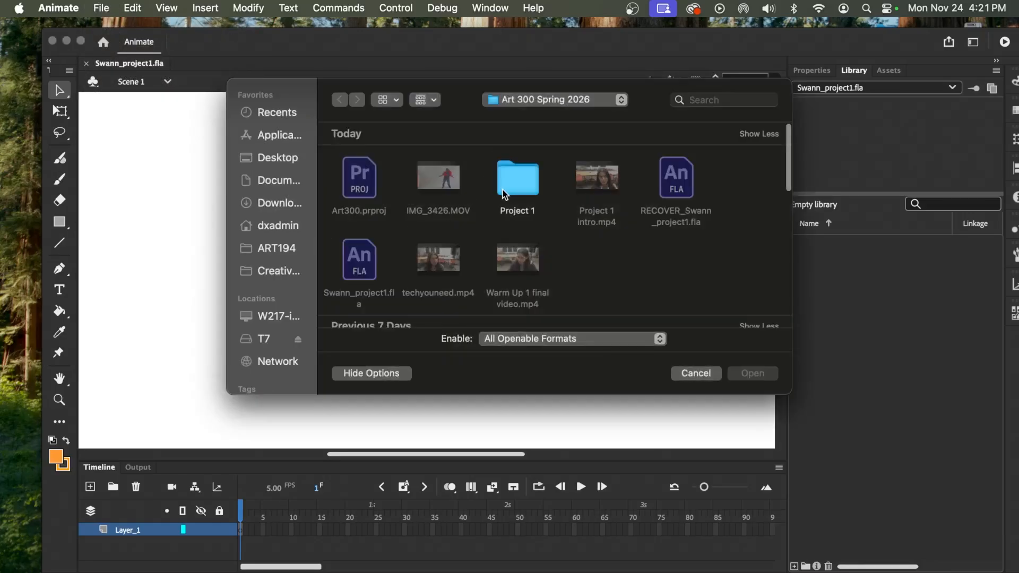
double_click(505, 194)
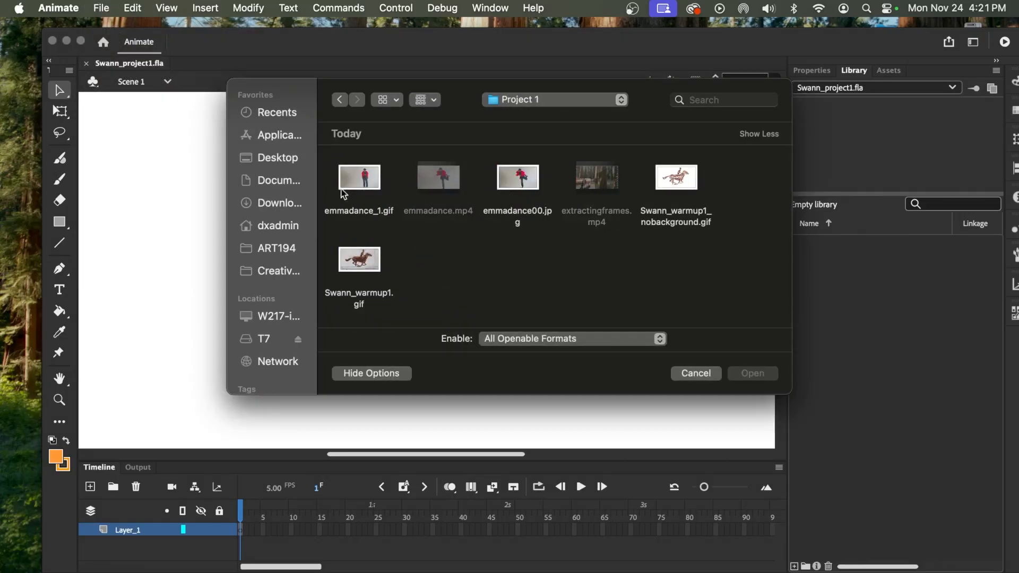
click(357, 185)
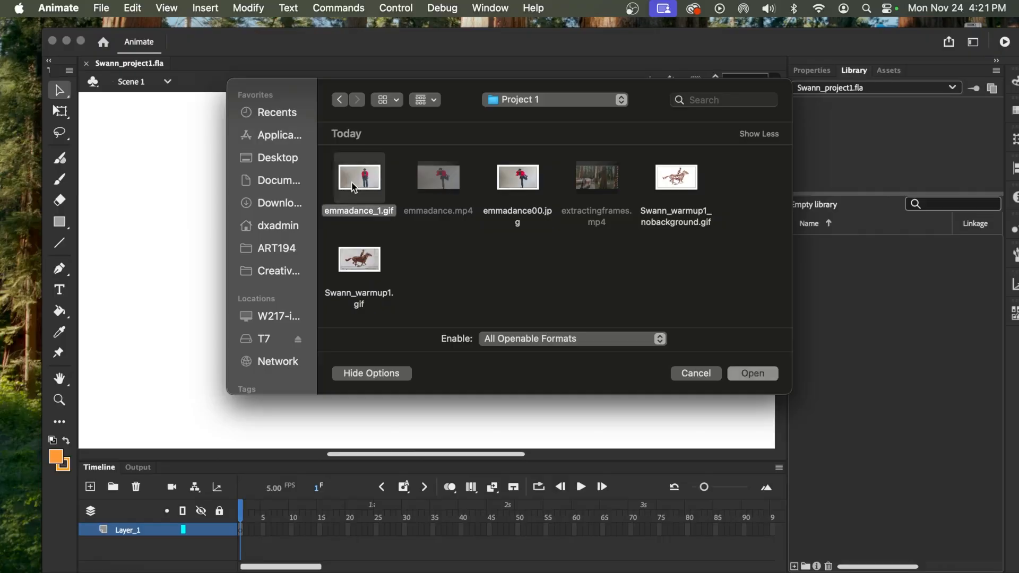
click(743, 374)
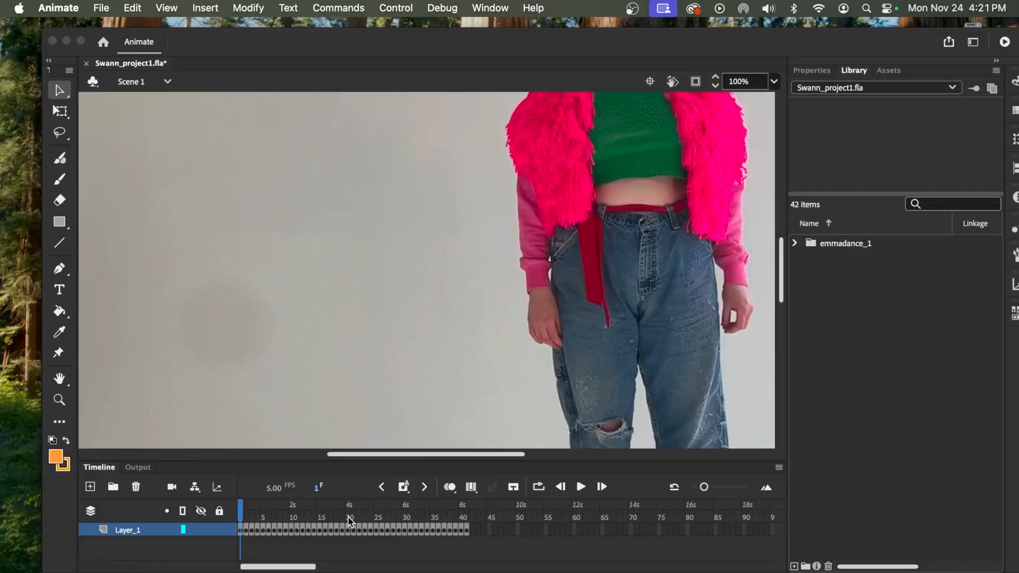
- Fit the stage in the window and scrub through the imported dance frames to examine the footage
drag(240, 515, 341, 515)
drag(430, 527, 468, 530)
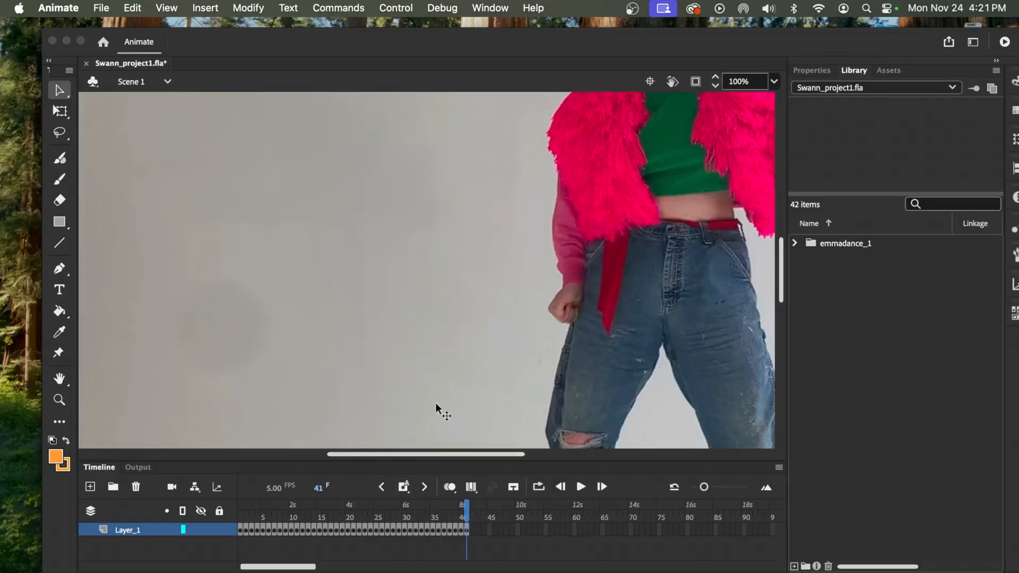
click(774, 81)
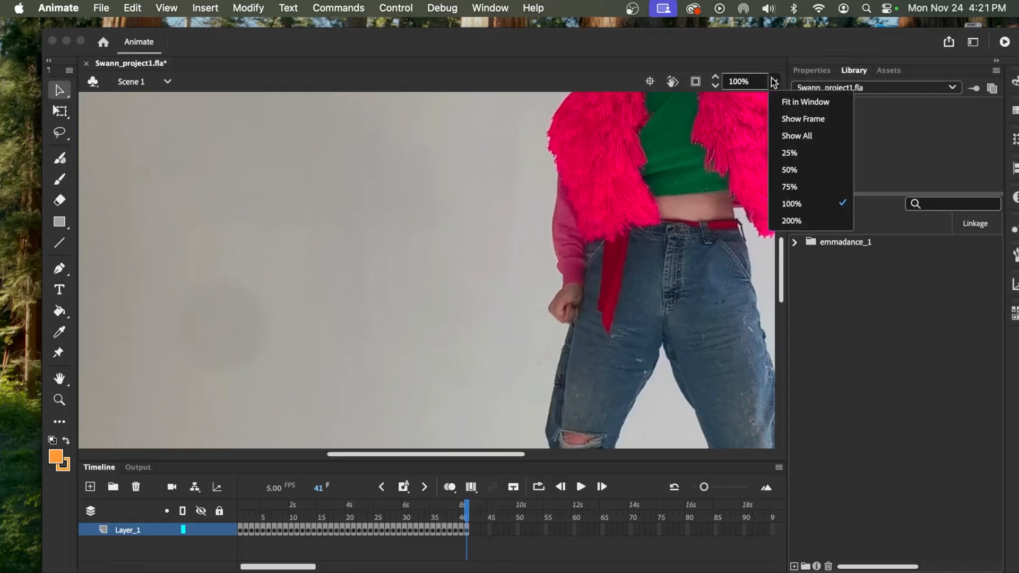
click(806, 106)
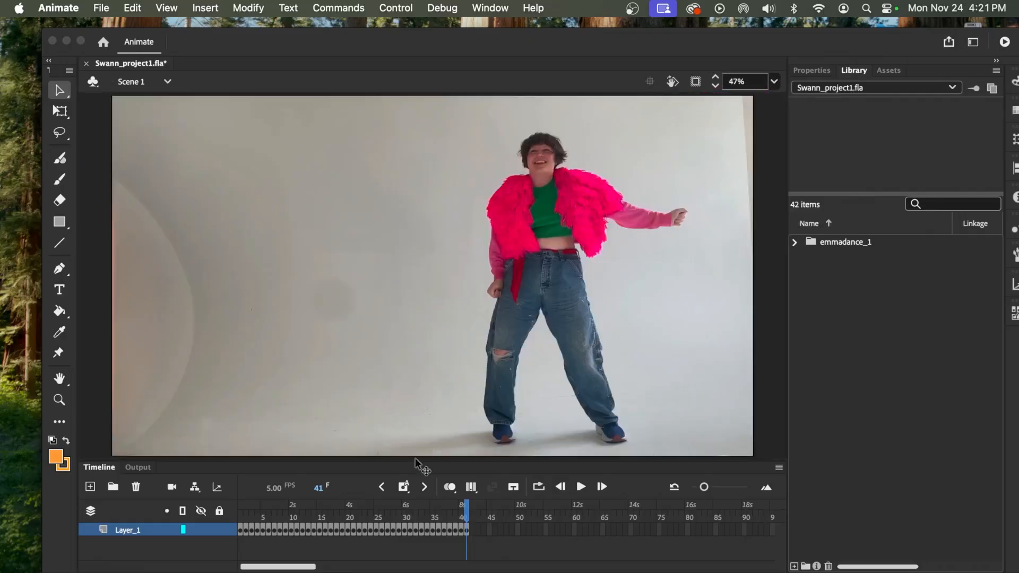
drag(467, 519, 336, 519)
drag(222, 501, 180, 495)
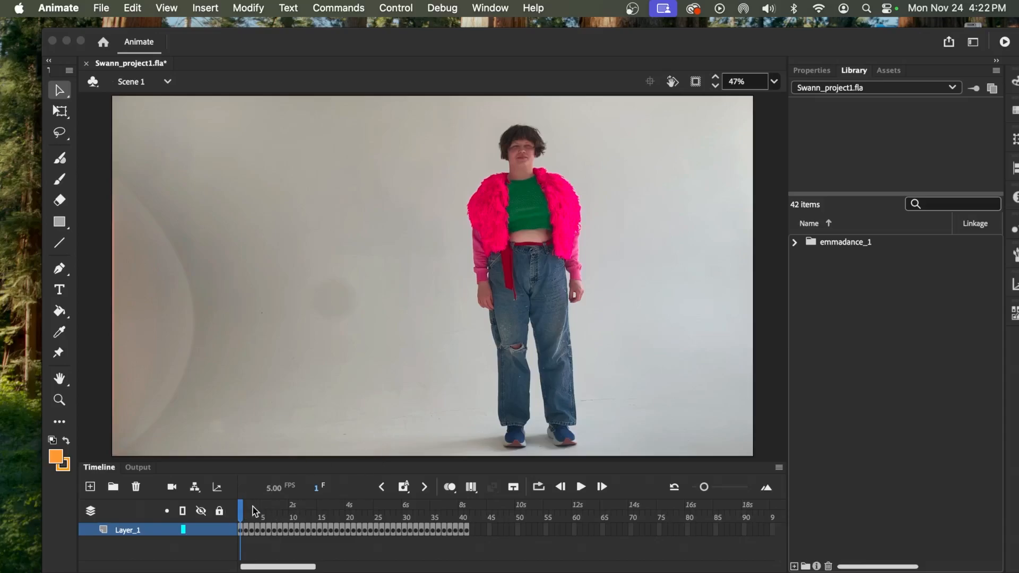
drag(245, 512, 320, 518)
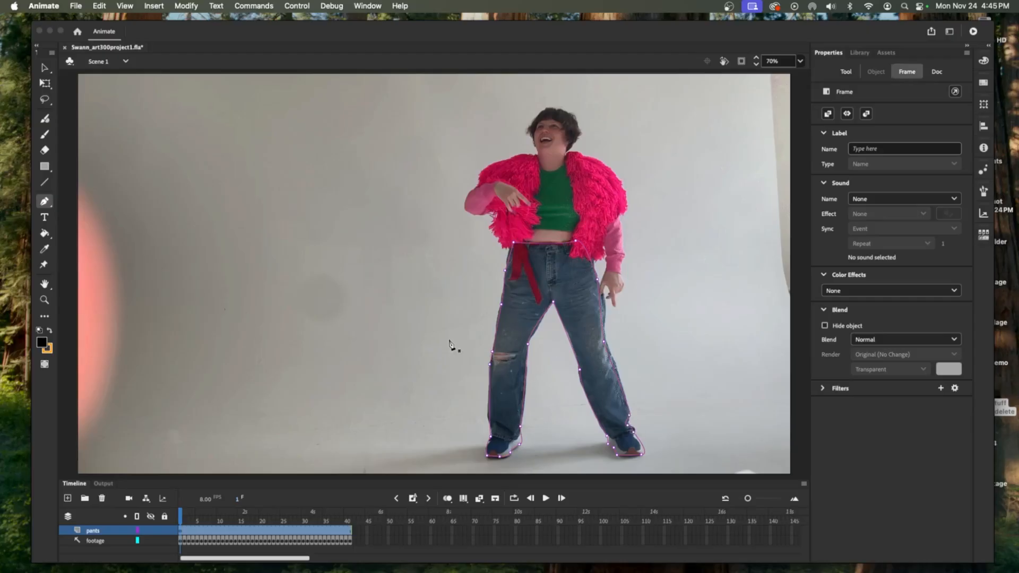
- Open the Color Picker for the fill color, with the pants layer active
click(42, 343)
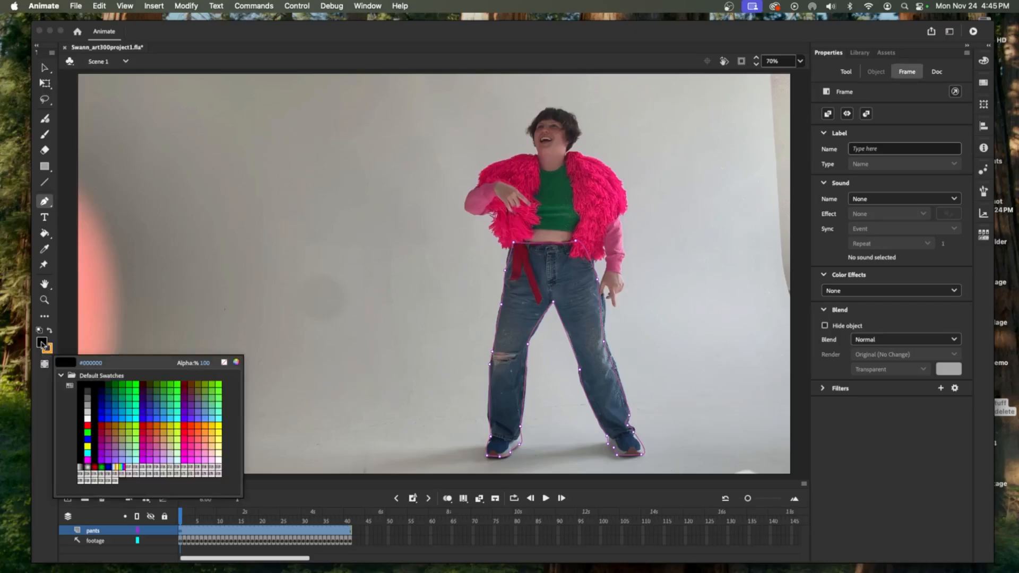
click(236, 363)
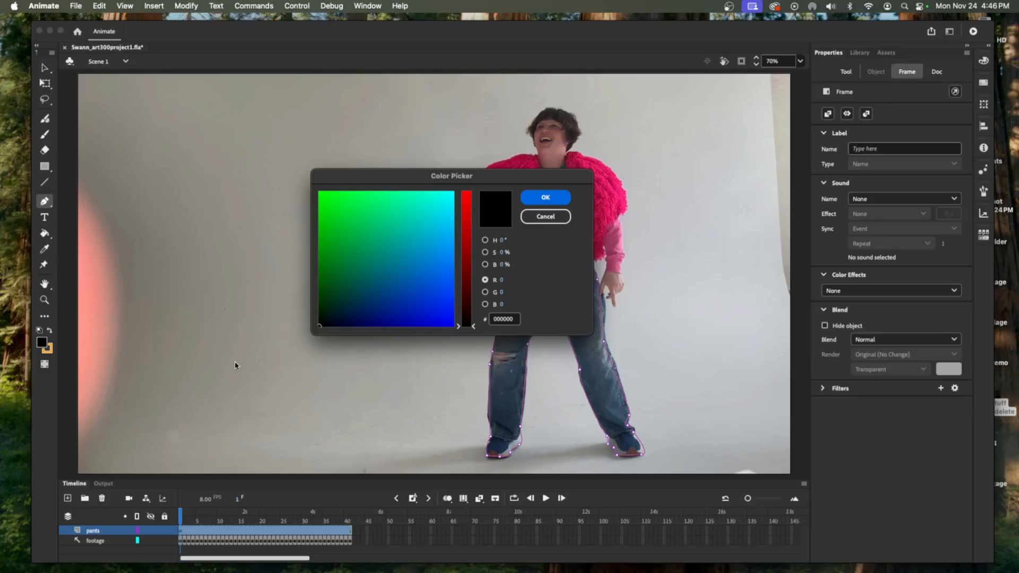
- Switch to Safari and examine the RGB color model diagram on britannica.com, with its window moved fully into view
mouse_move(570, 563)
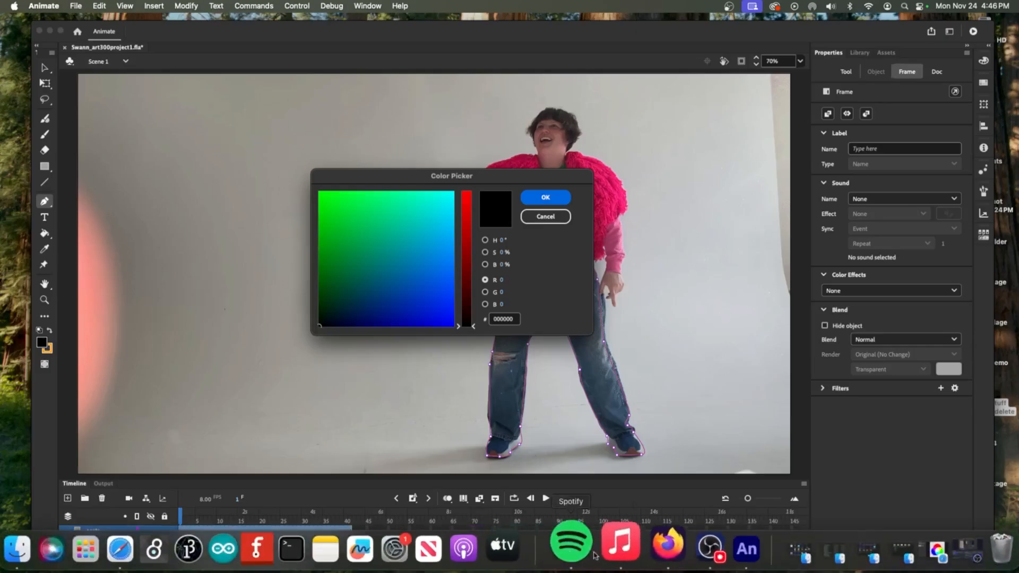
click(646, 556)
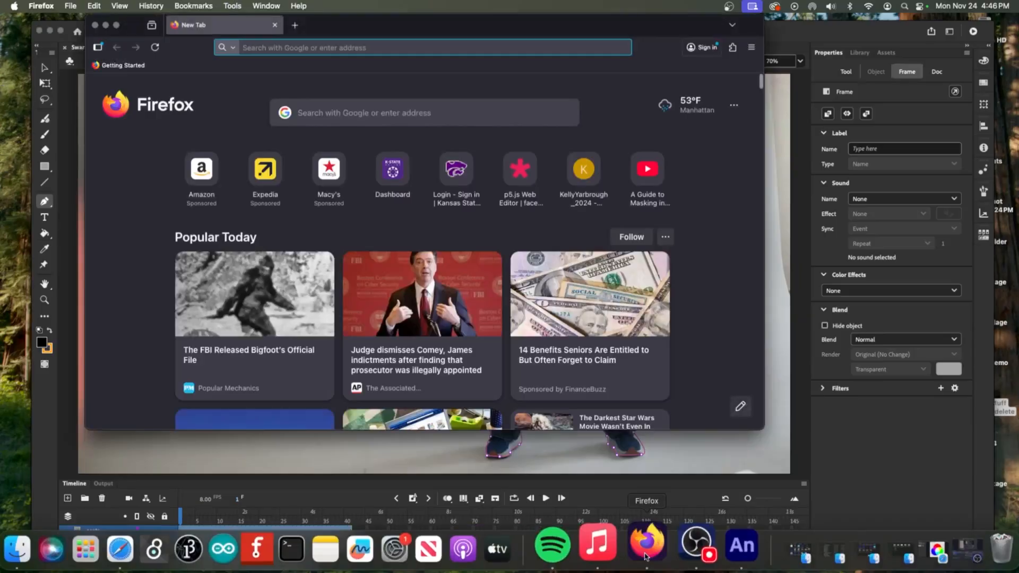
click(95, 26)
mouse_move(833, 551)
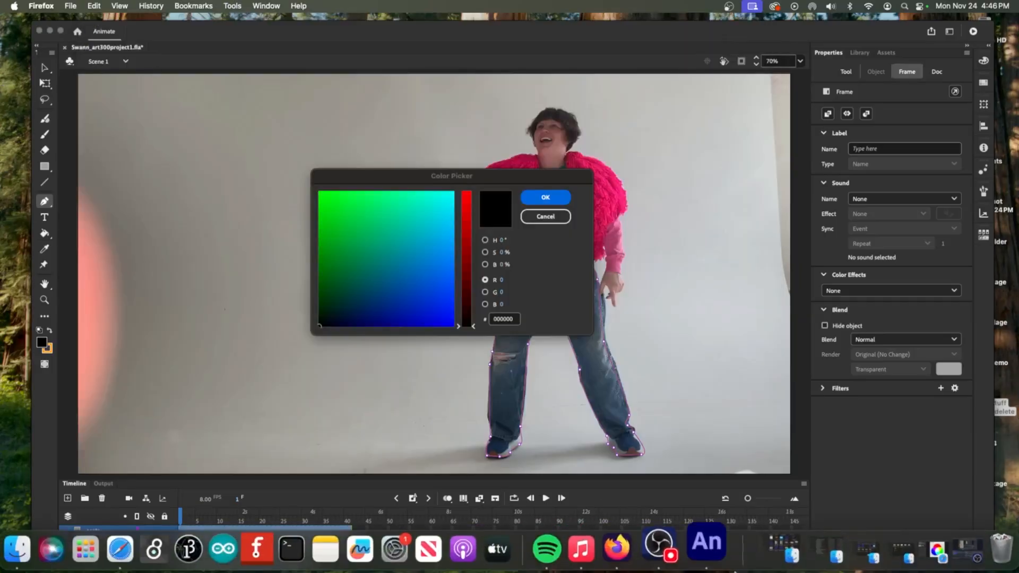
click(886, 552)
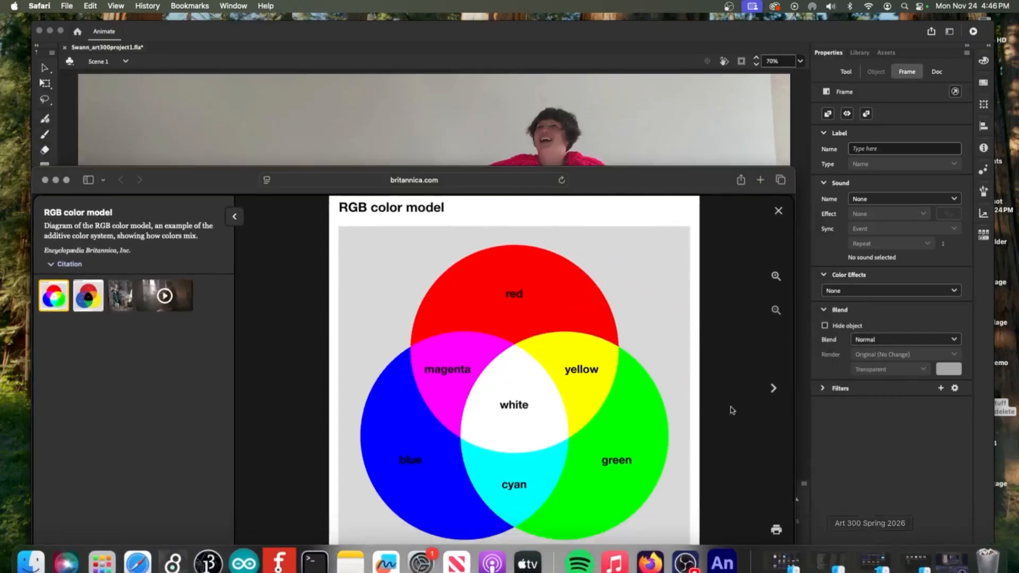
drag(645, 187, 655, 91)
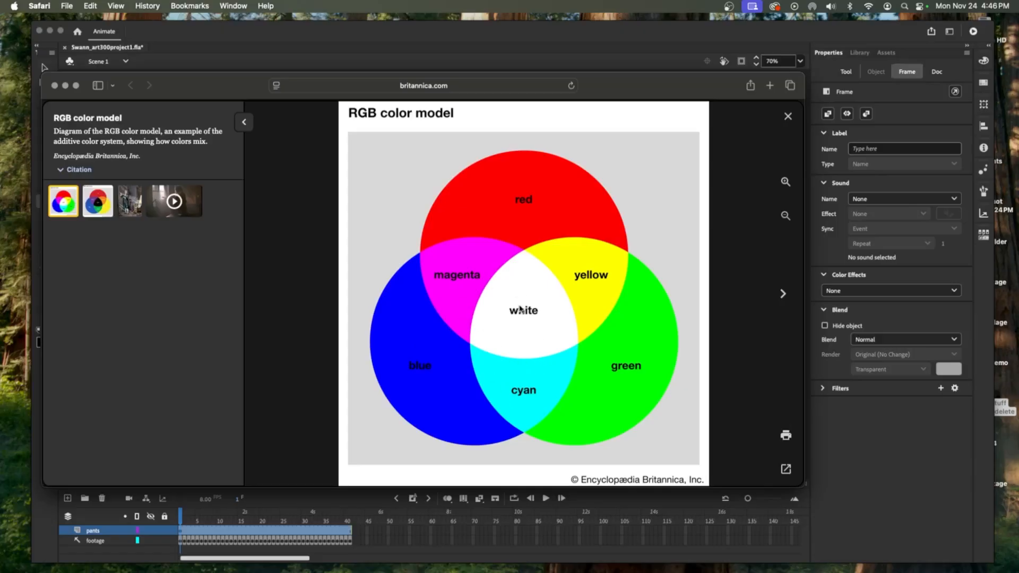
- Put away the Britannica diagram, return to Animate, and compare the Color Picker's green, blue and hue modes
click(65, 86)
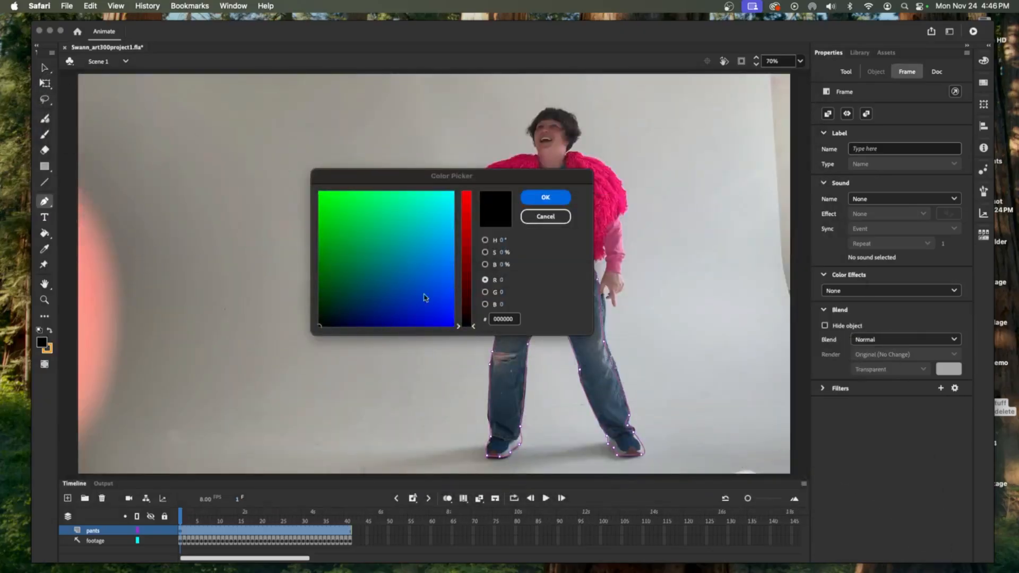
click(485, 295)
click(485, 292)
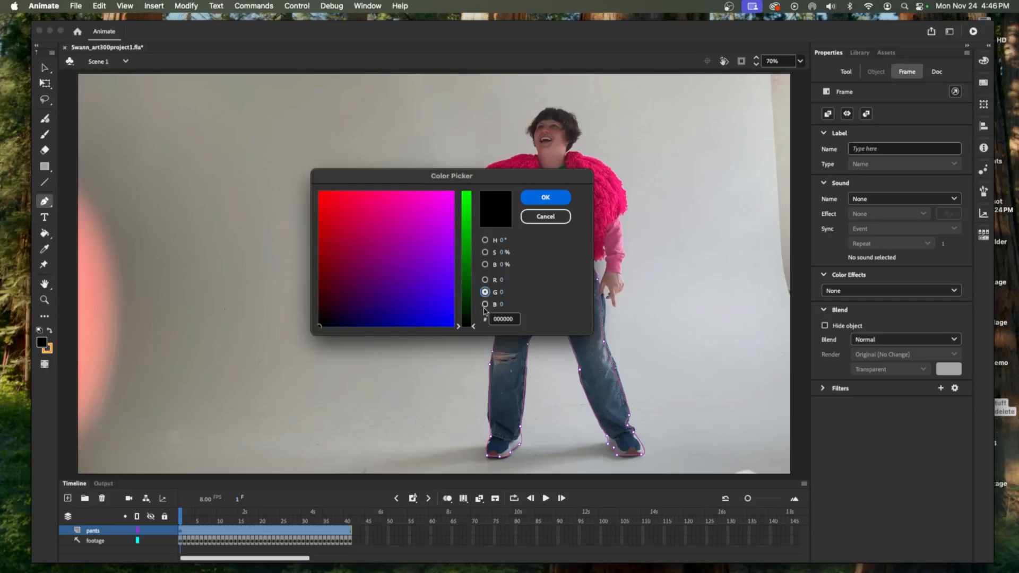
click(485, 304)
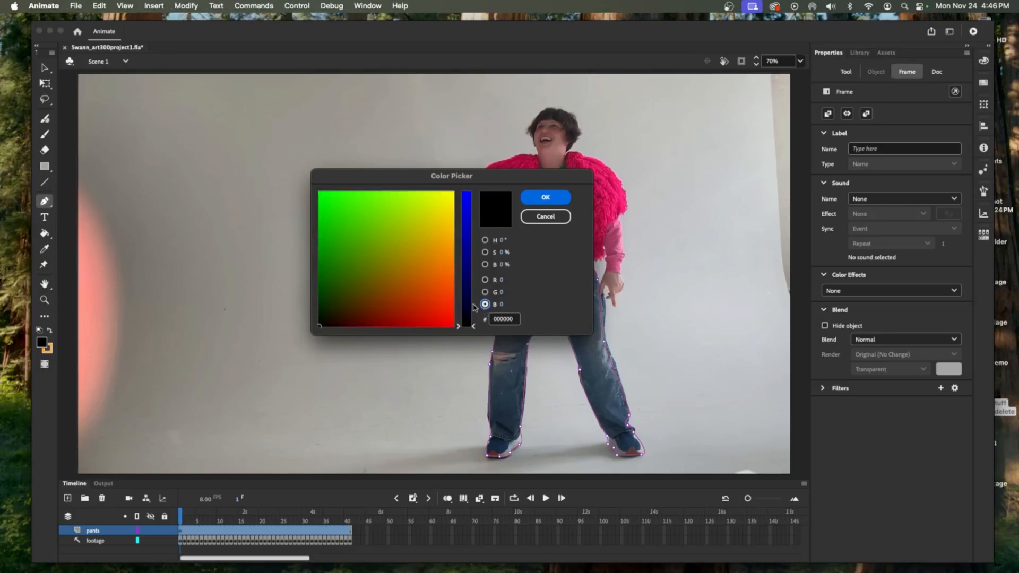
click(485, 240)
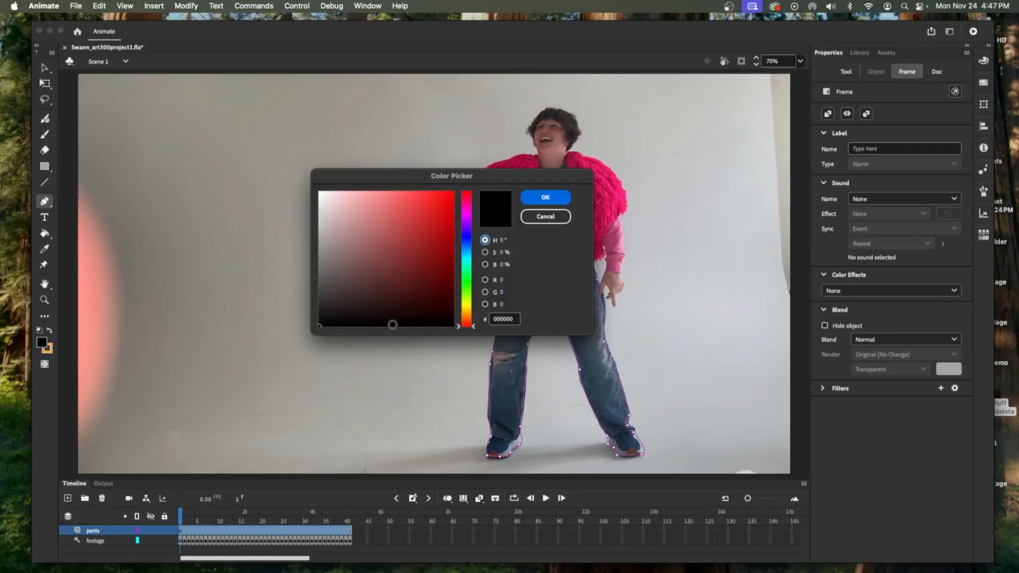
- Sample neutral grays in the Color Picker's saturation mode, ending on hex 535353
click(485, 252)
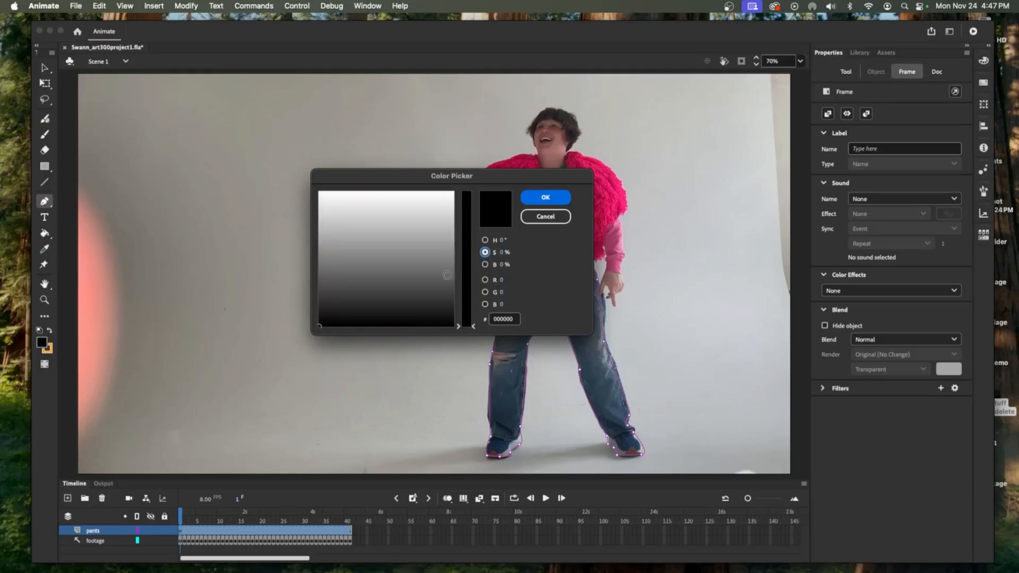
click(321, 280)
drag(322, 279, 311, 277)
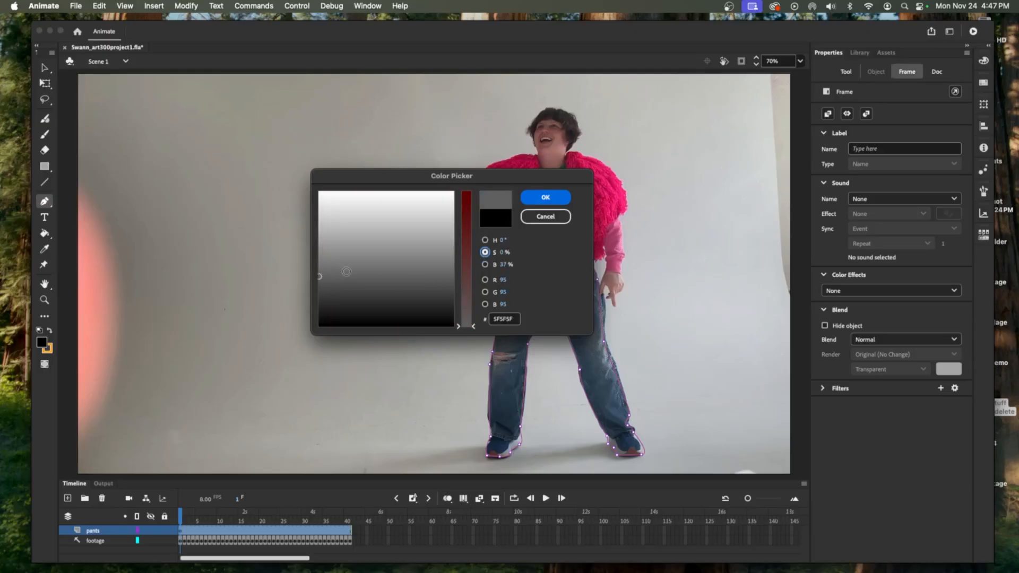
click(349, 275)
click(382, 282)
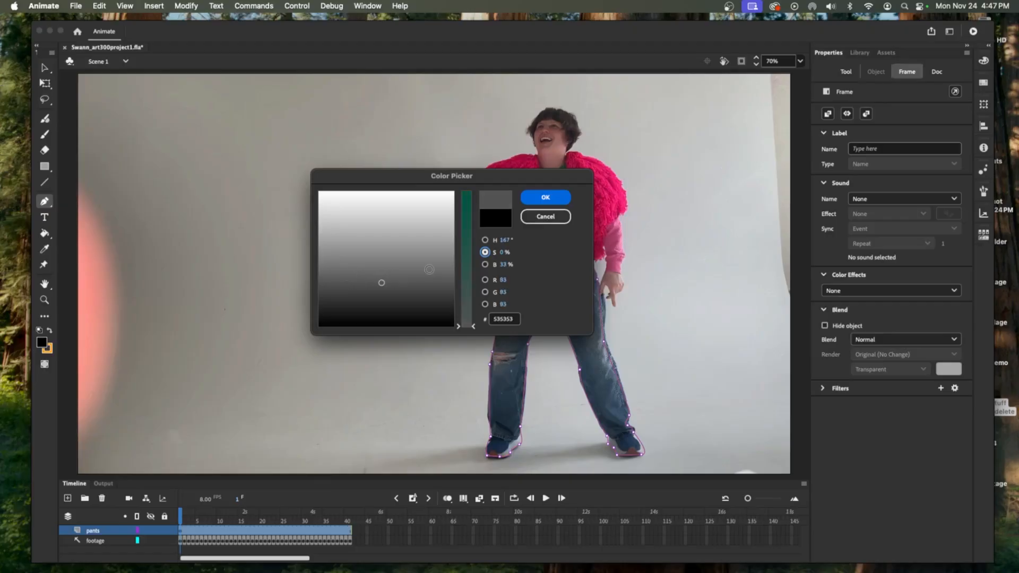
- Lower the fill color's brightness to a near-black gray and fill the traced pants outline with it using the Paint Bucket
click(484, 264)
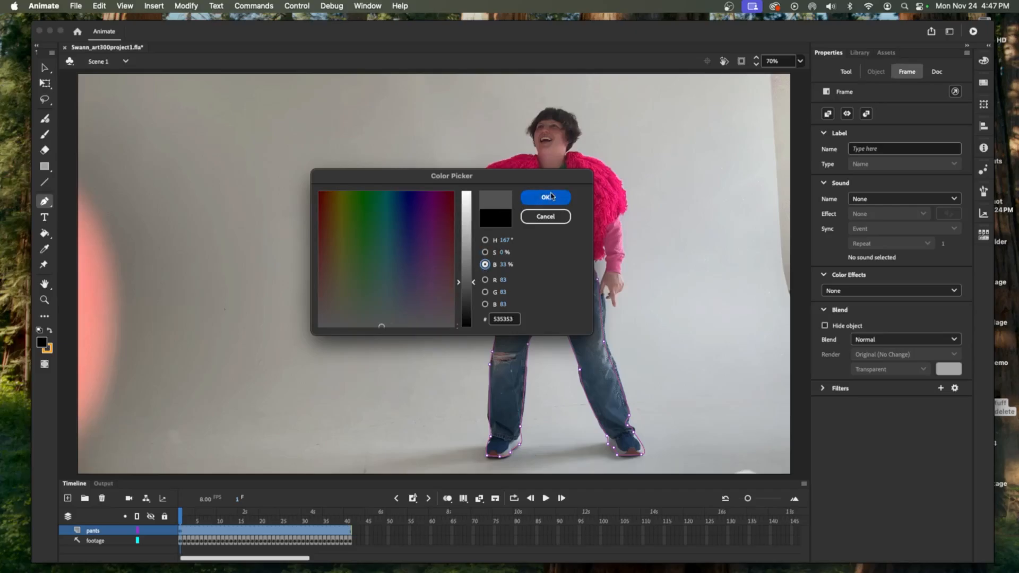
click(466, 304)
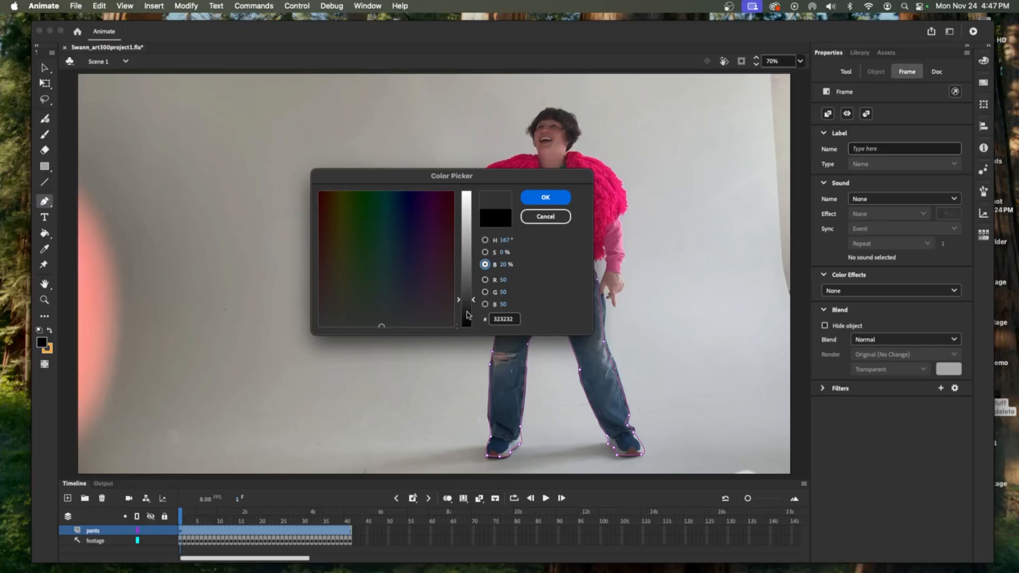
click(466, 313)
click(531, 202)
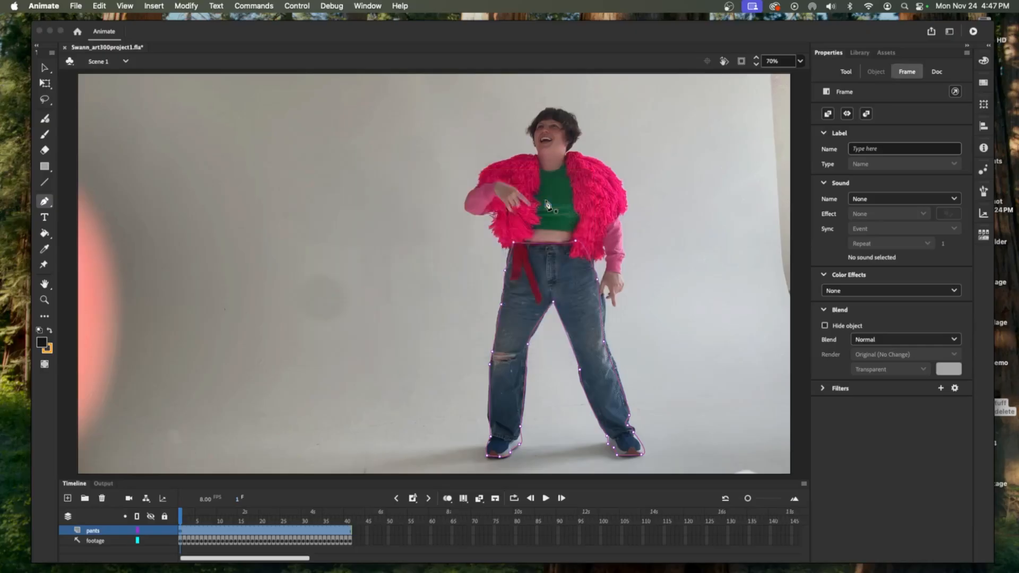
click(44, 234)
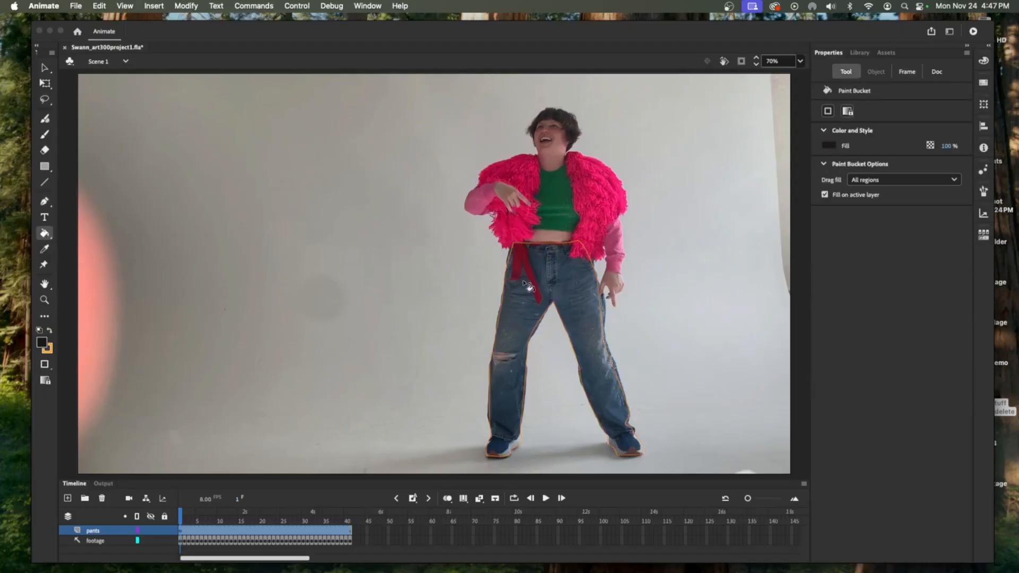
click(573, 283)
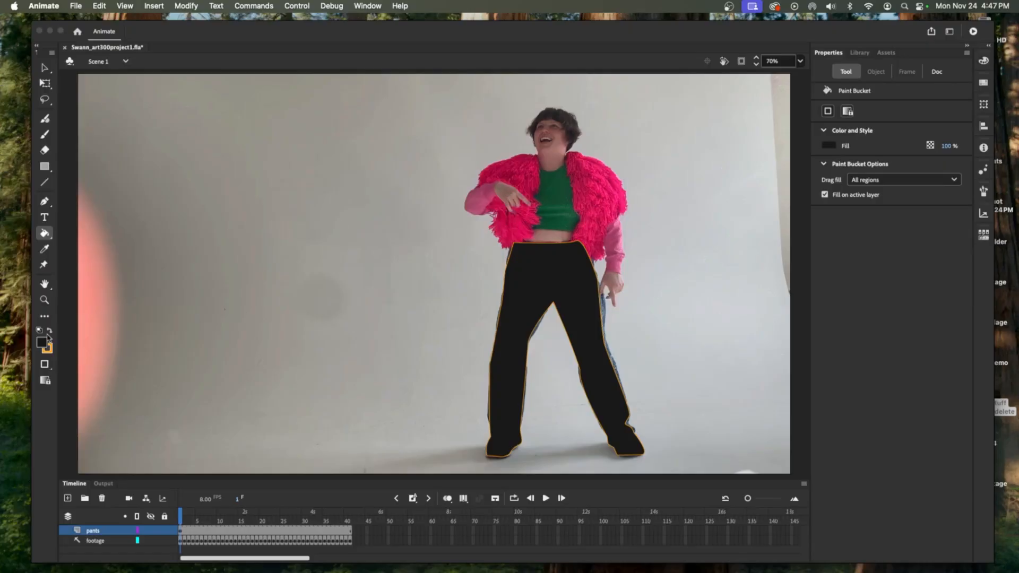
- Add a layer named shirt above the pants layer and lock the pants and footage layers
click(45, 202)
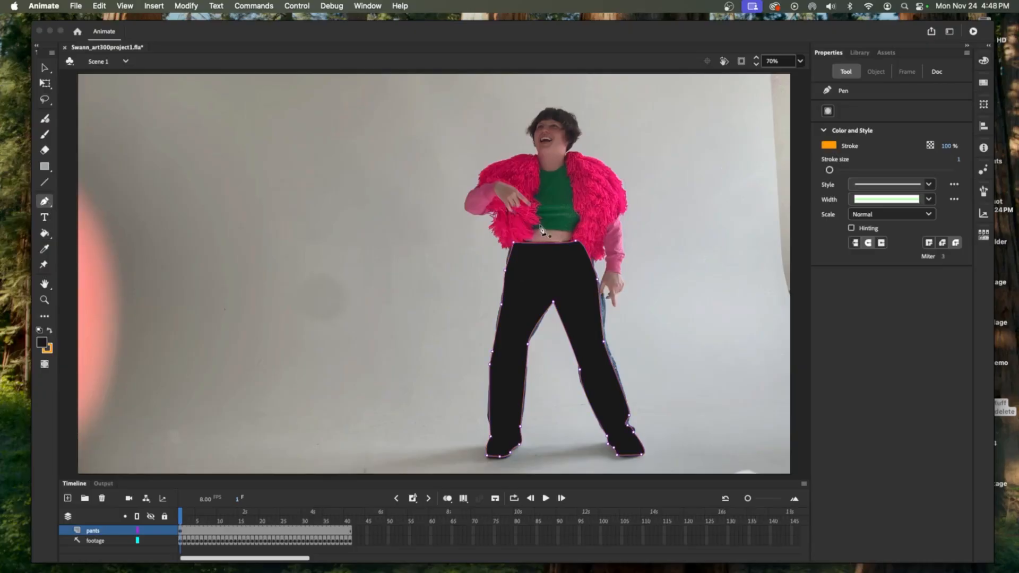
click(68, 498)
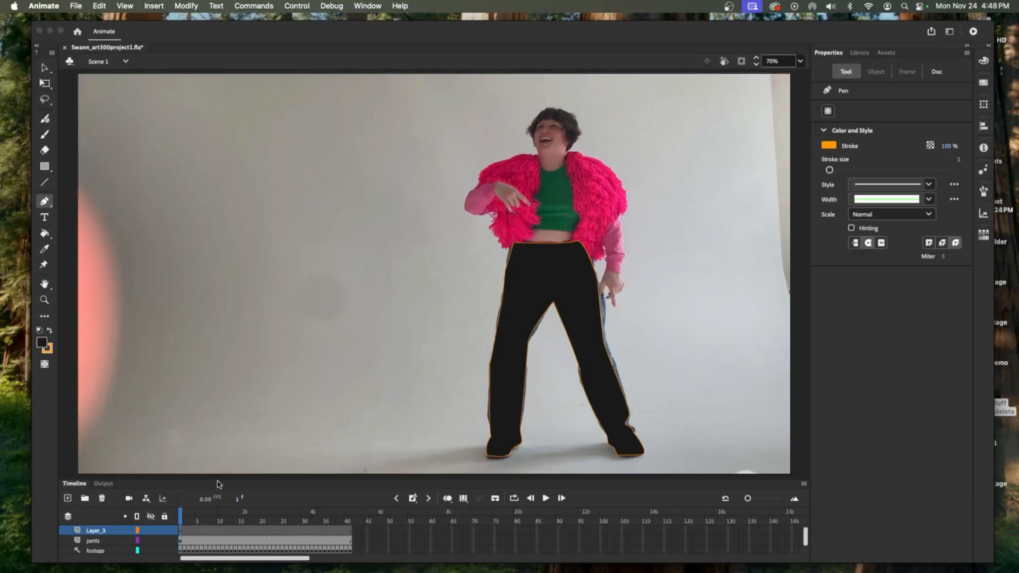
key(r)
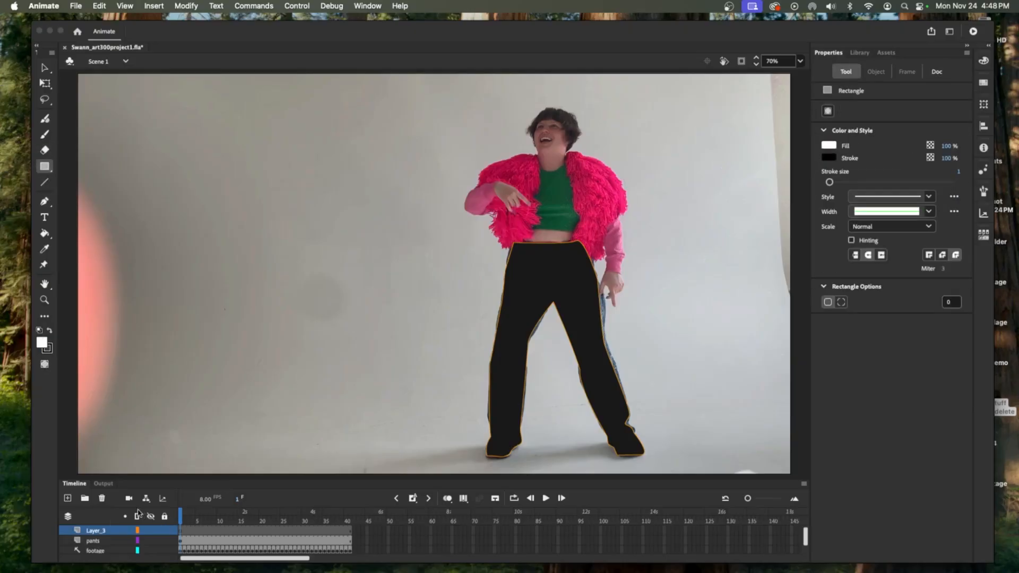
double_click(91, 530)
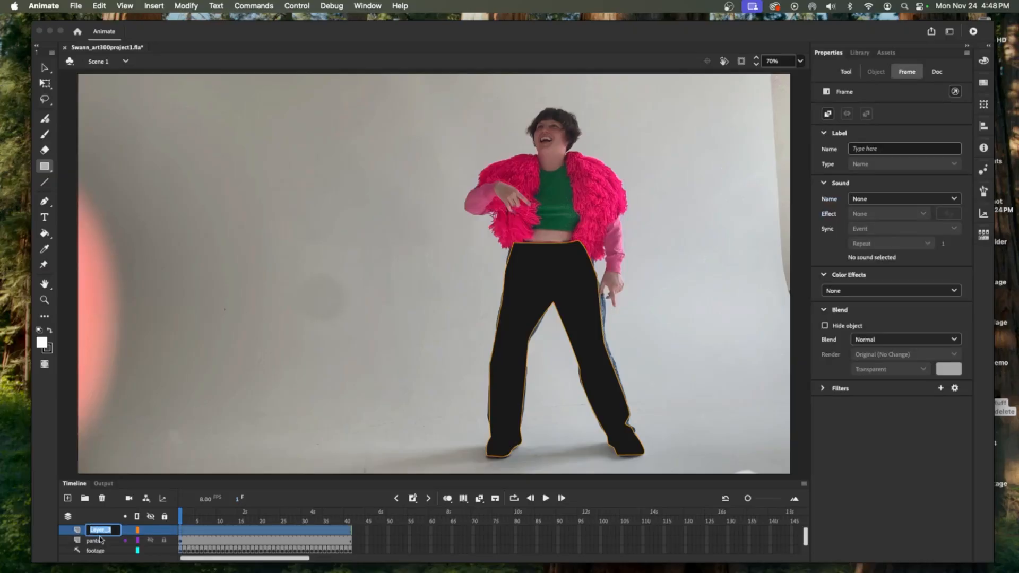
text(shirt)
click(164, 551)
click(164, 540)
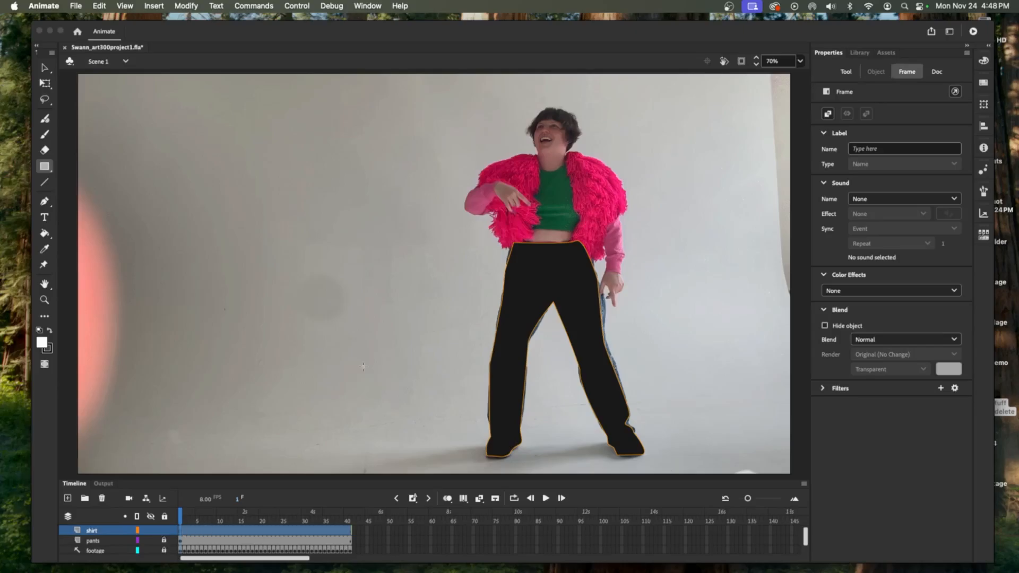
- Trace a closed outline around the green shirt on the shirt layer with the Pen tool
click(45, 201)
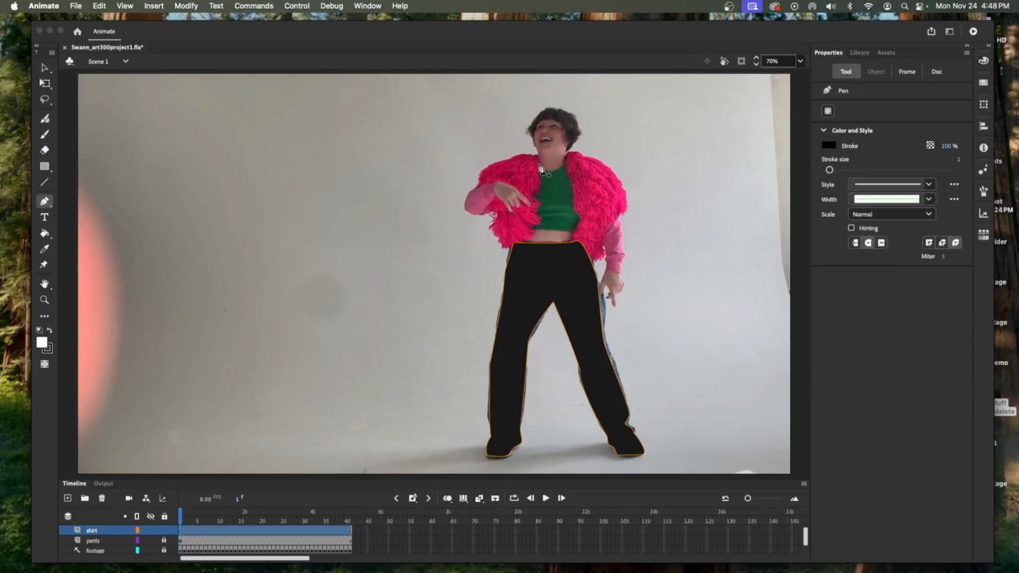
click(539, 169)
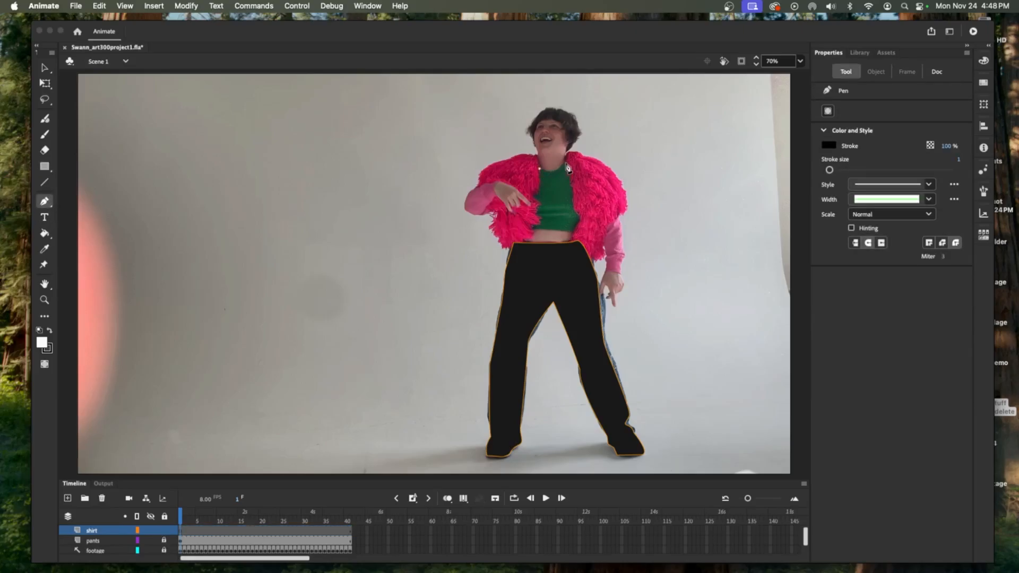
click(557, 177)
click(565, 165)
drag(568, 174, 568, 174)
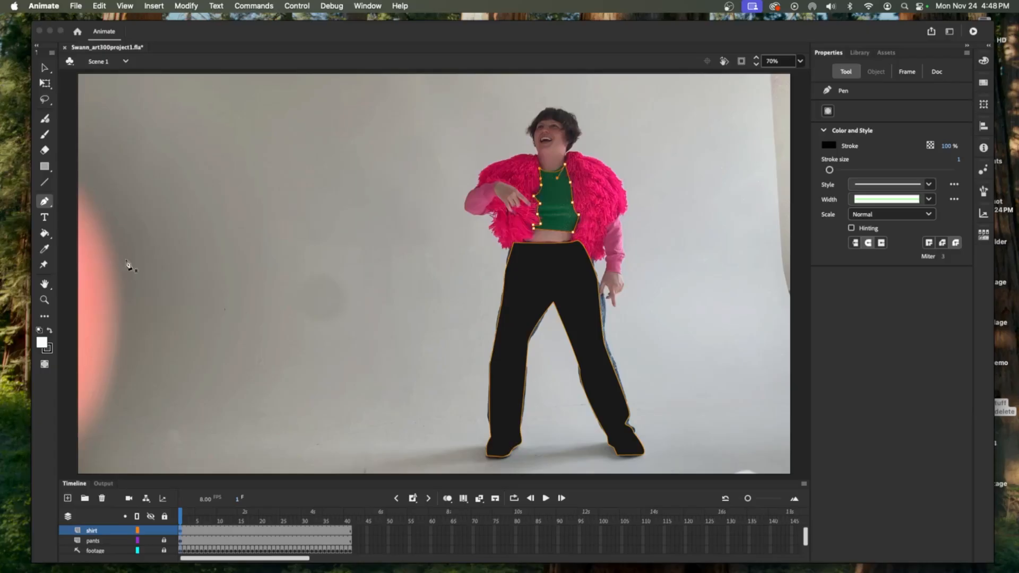
- Fill the shirt outline with white, and recolor it with the near-black sampled from the pants
click(45, 233)
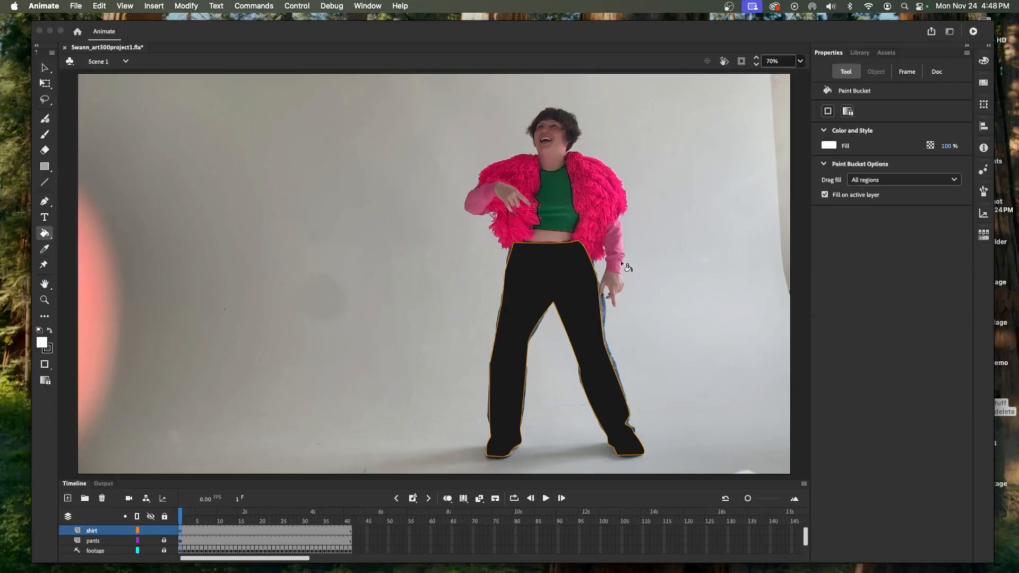
click(563, 219)
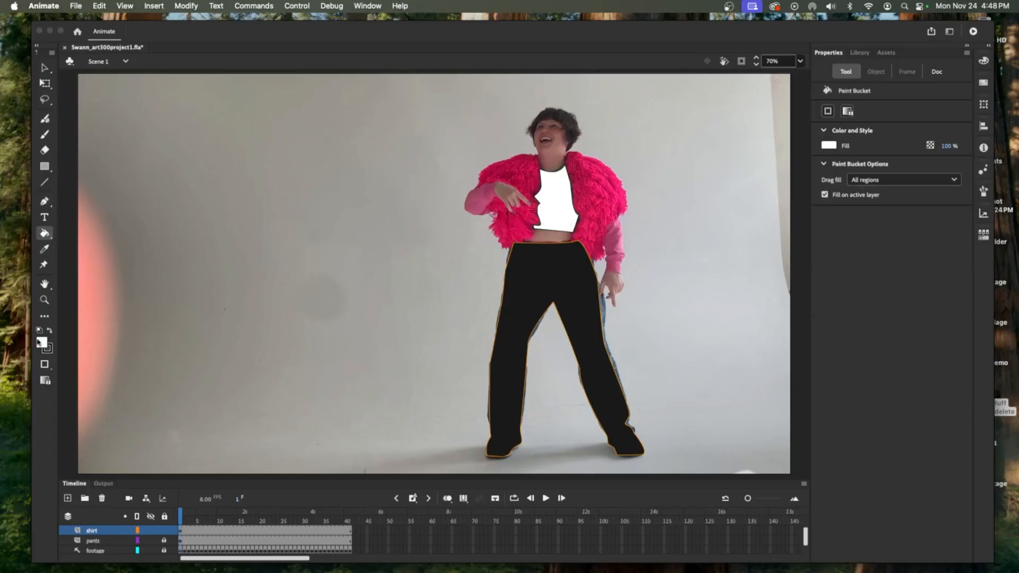
click(45, 248)
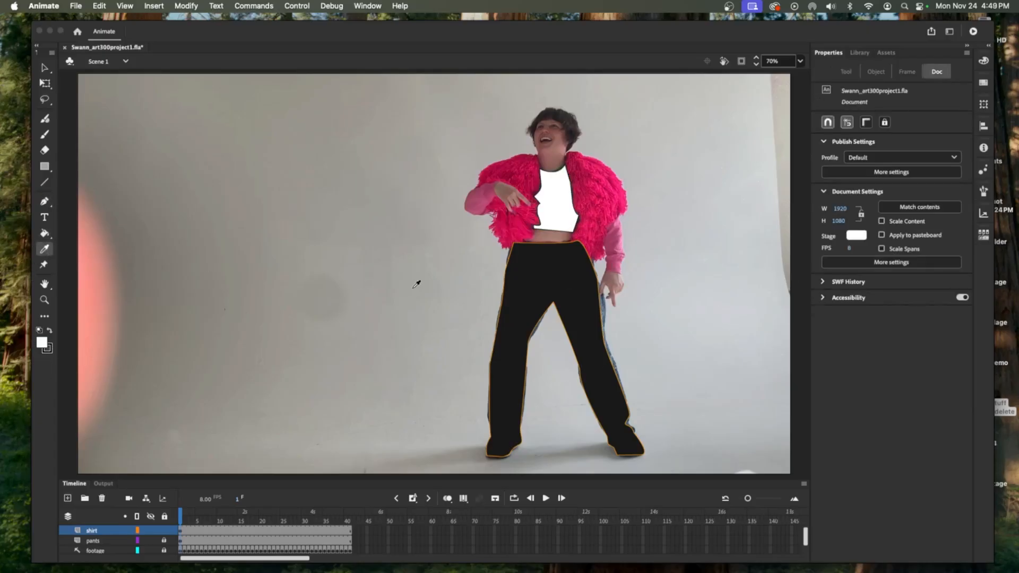
click(539, 272)
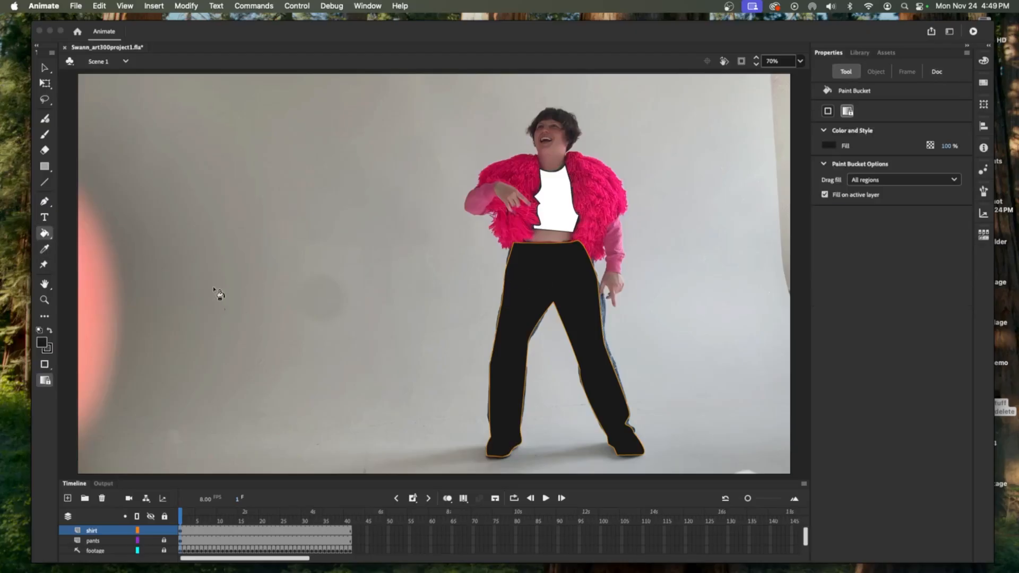
click(563, 202)
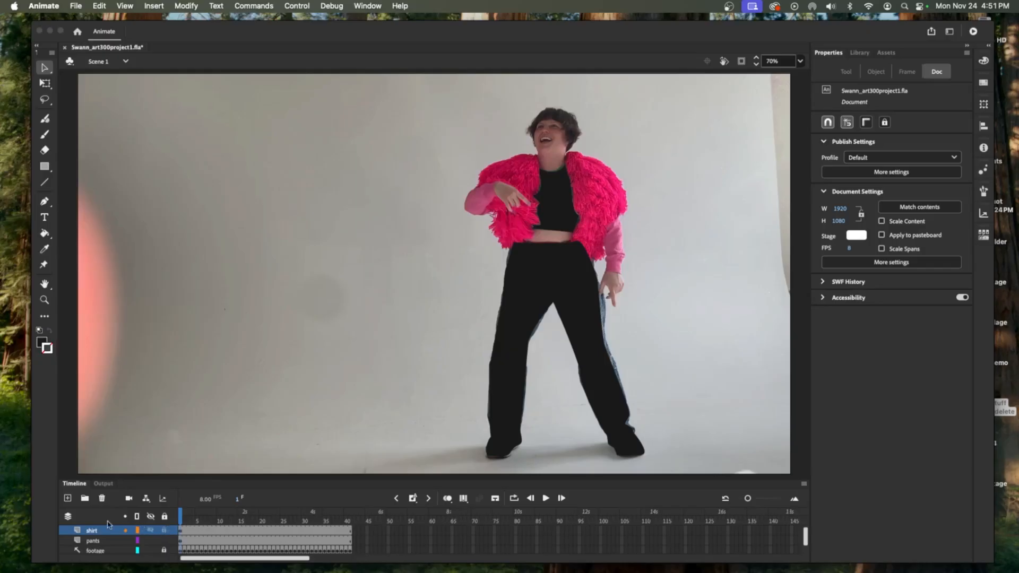
- Lock the shirt and pants layers and add a layer named jacket above them
click(163, 530)
click(165, 540)
click(67, 497)
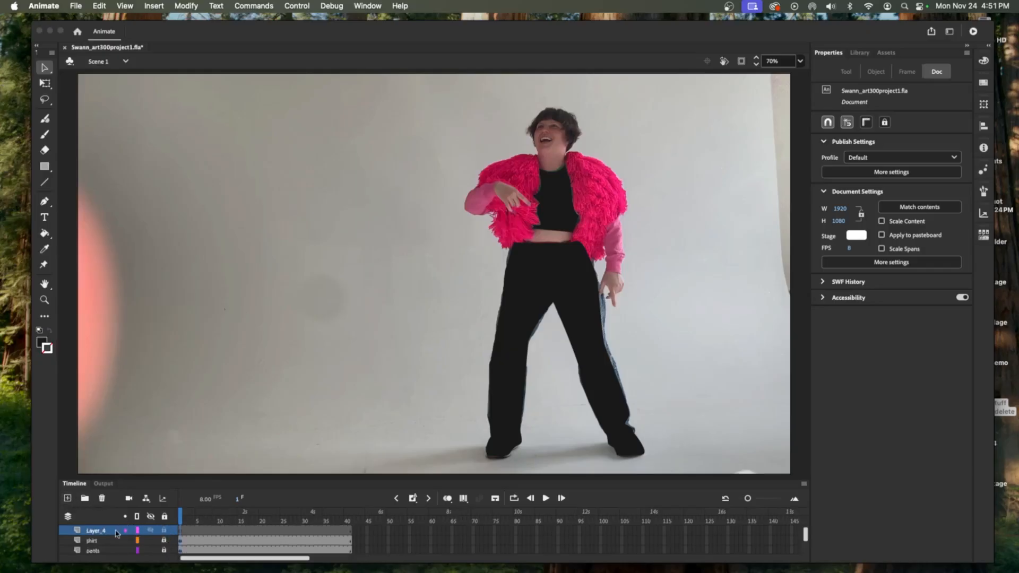
click(97, 532)
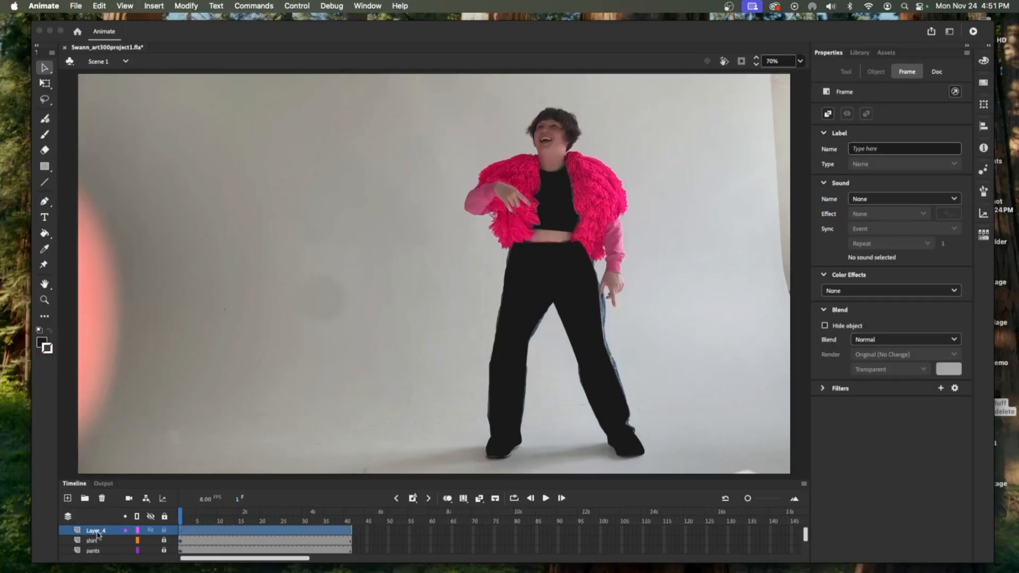
double_click(97, 532)
key(BackSpace)
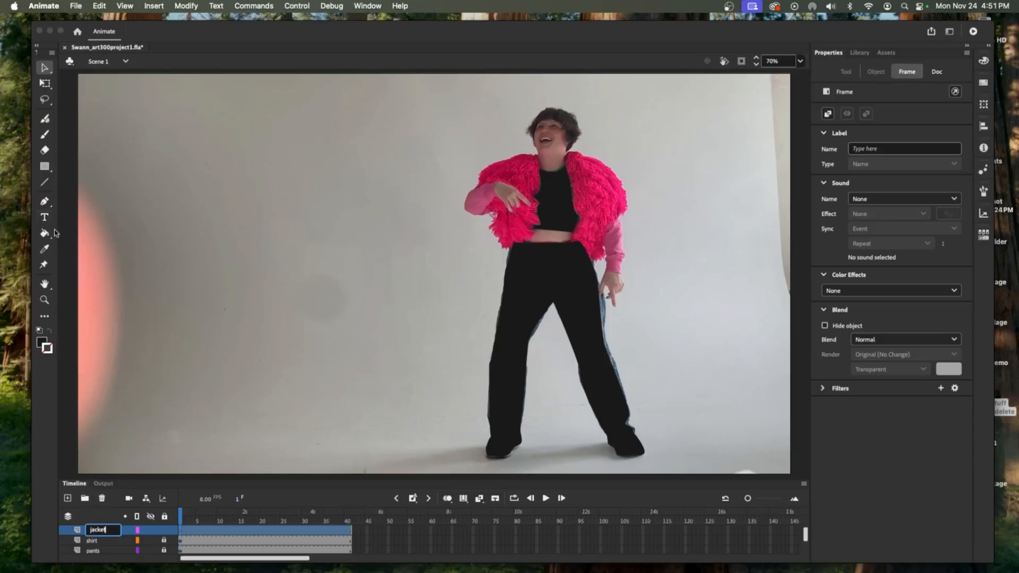
- Trace the left half of the pink jacket with the Pen tool on the jacket layer, following its shaggy edges from the collar
click(45, 202)
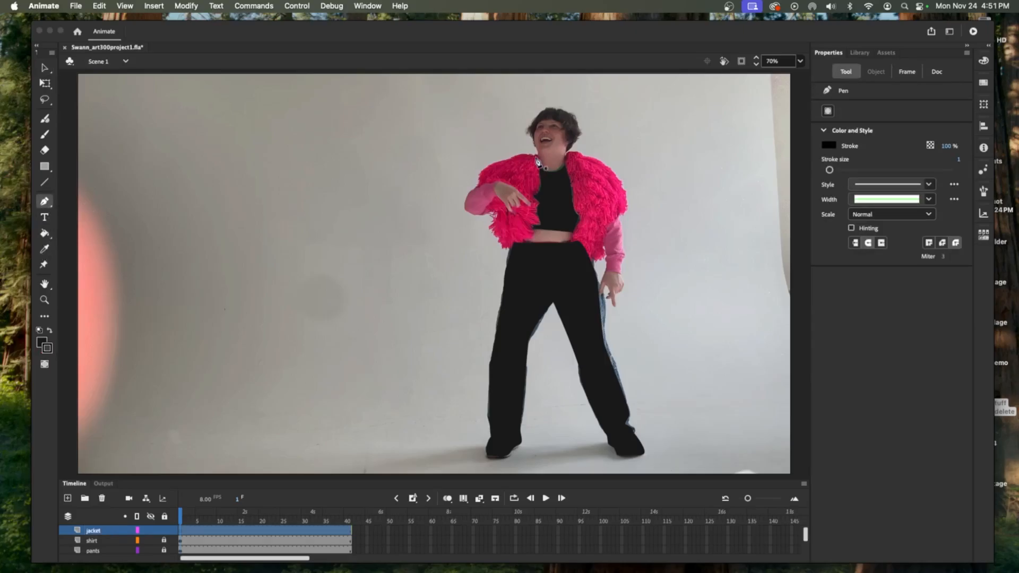
click(538, 159)
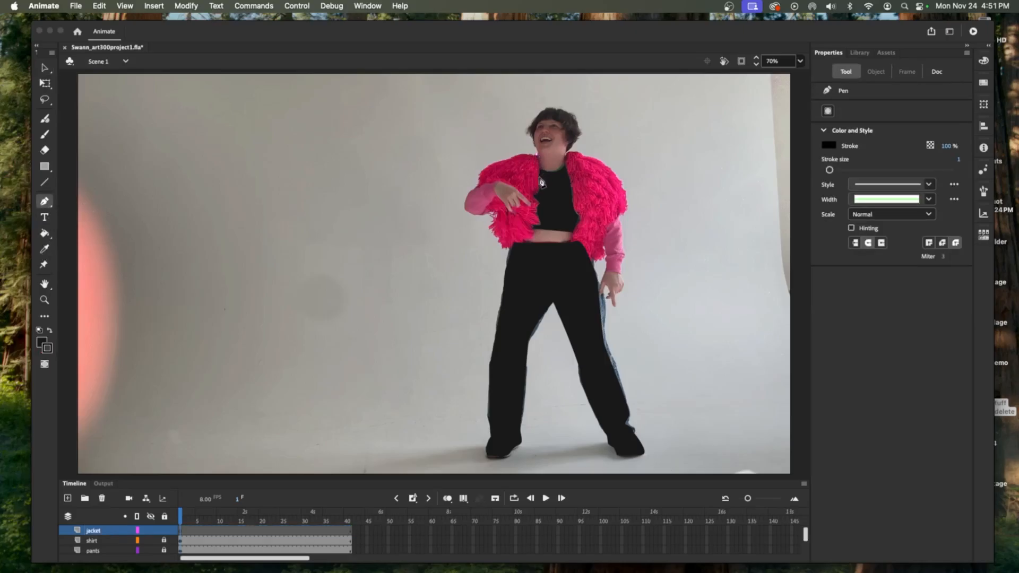
click(539, 191)
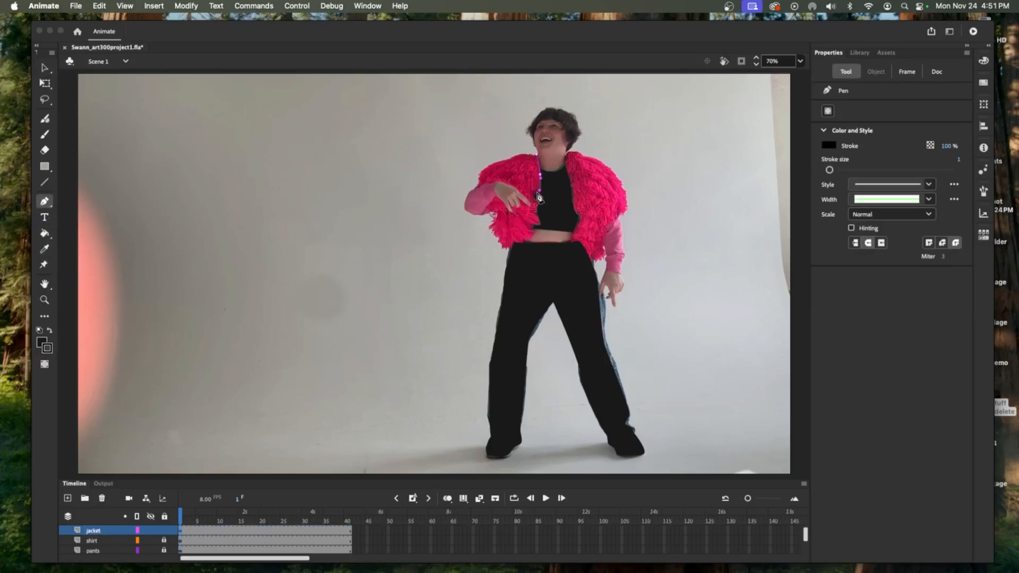
click(534, 196)
click(539, 204)
click(536, 208)
click(537, 214)
click(540, 223)
click(533, 225)
click(533, 232)
click(531, 239)
click(525, 239)
click(522, 243)
click(518, 245)
click(516, 249)
click(490, 227)
click(496, 222)
click(494, 216)
click(491, 213)
click(478, 177)
click(480, 172)
click(498, 161)
click(513, 157)
click(520, 153)
- Trace the right half of the pink jacket with the Pen tool, closing the outline at the collar
click(572, 192)
click(572, 203)
click(576, 213)
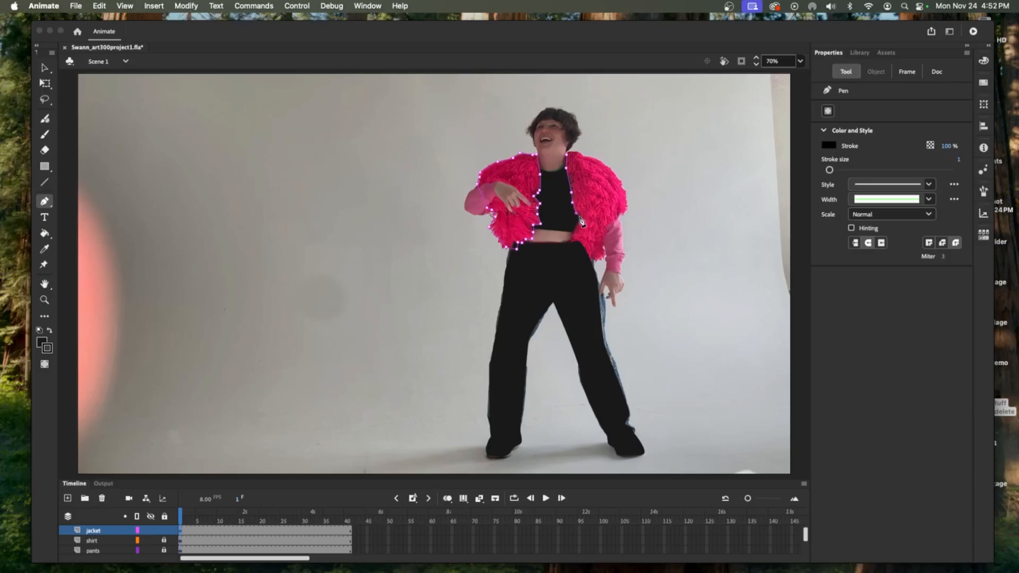
click(579, 214)
click(575, 226)
click(580, 252)
click(602, 244)
click(606, 231)
click(615, 218)
click(627, 208)
click(616, 175)
click(608, 166)
click(598, 159)
click(577, 151)
click(566, 154)
- Fill both traced jacket halves with a crimson color using the Paint Bucket
click(44, 232)
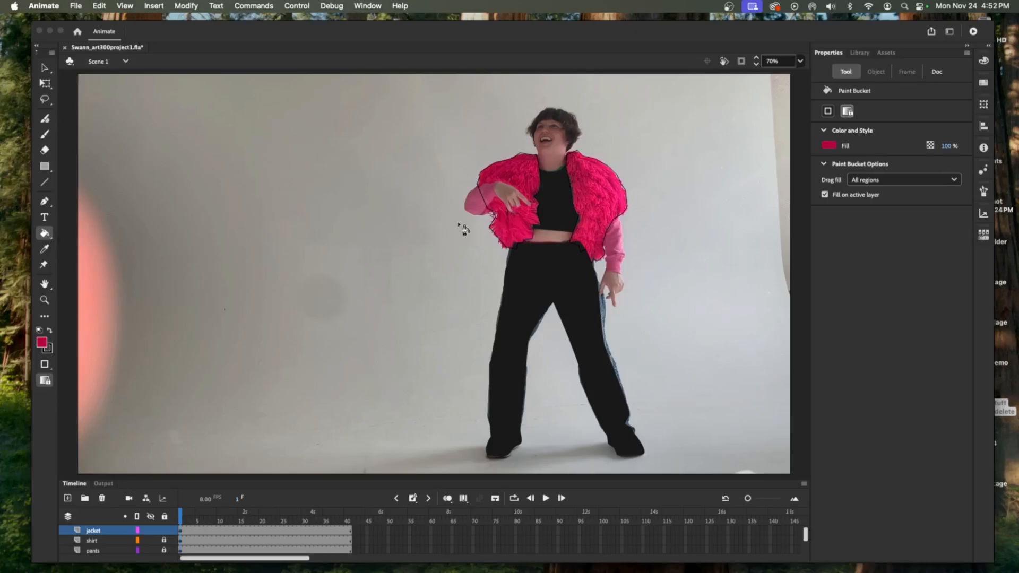
click(512, 175)
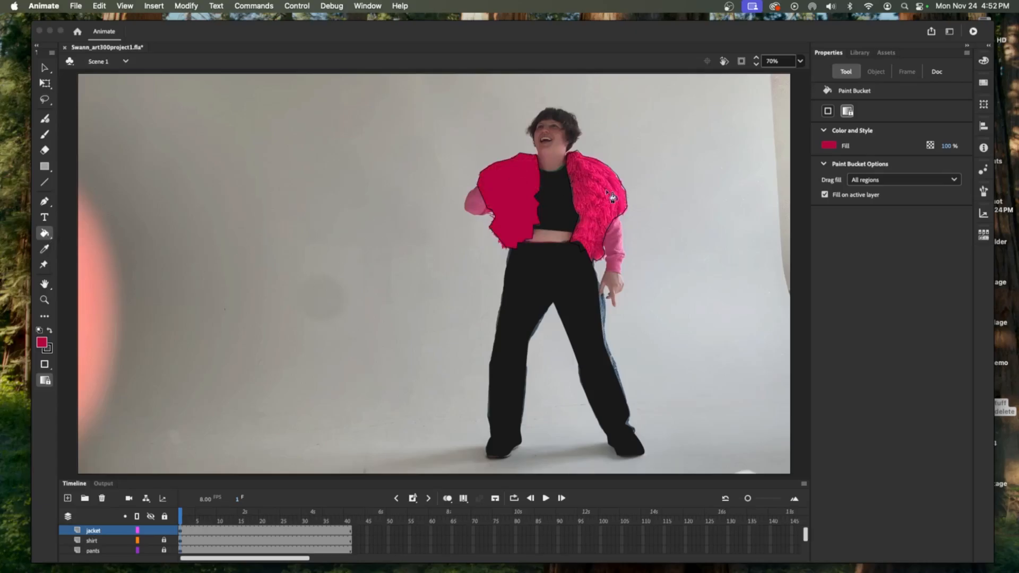
click(610, 198)
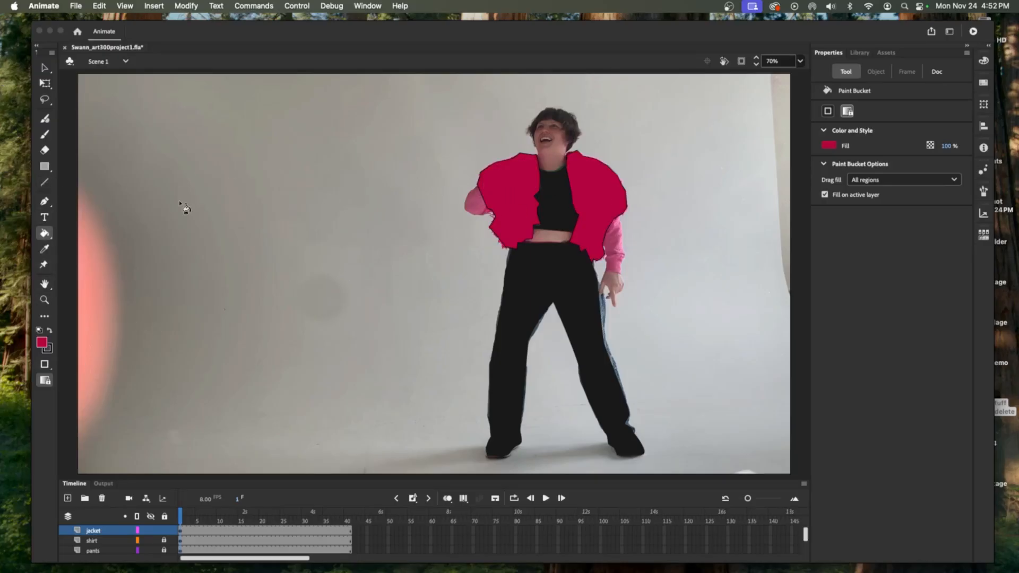
- Lock the jacket layer, make it transparent, and add a new layer above it
click(45, 152)
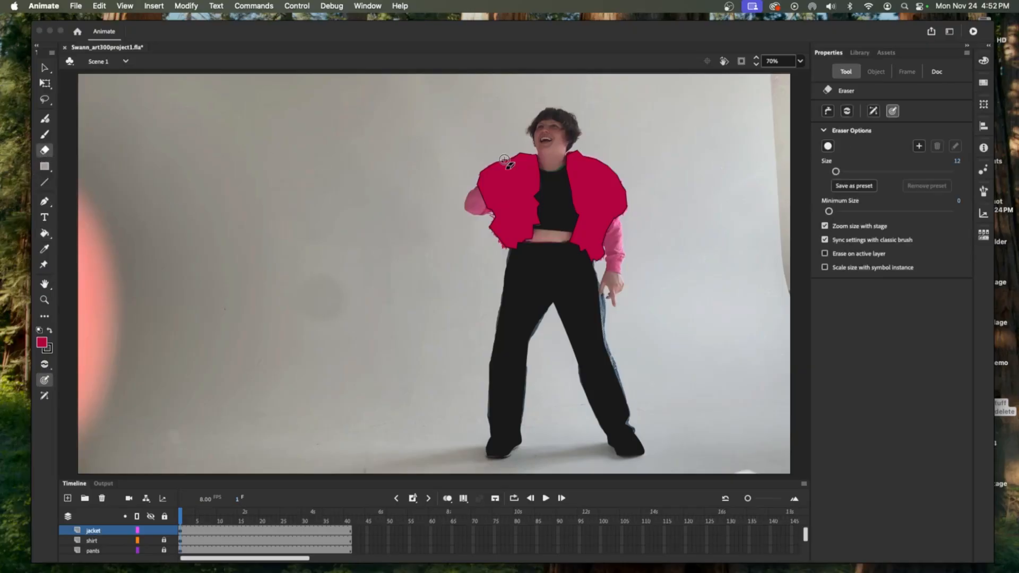
key(v)
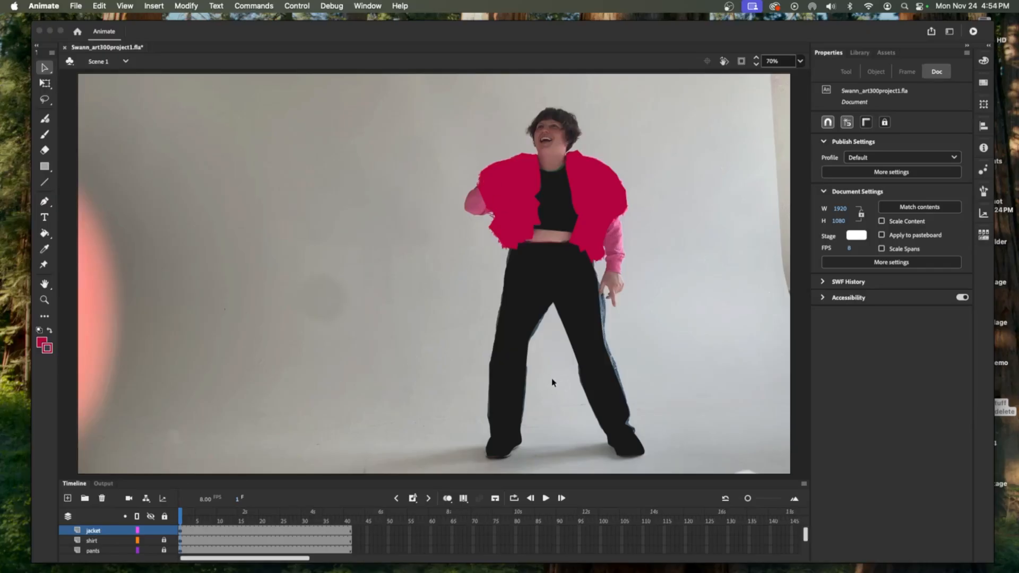
click(152, 531)
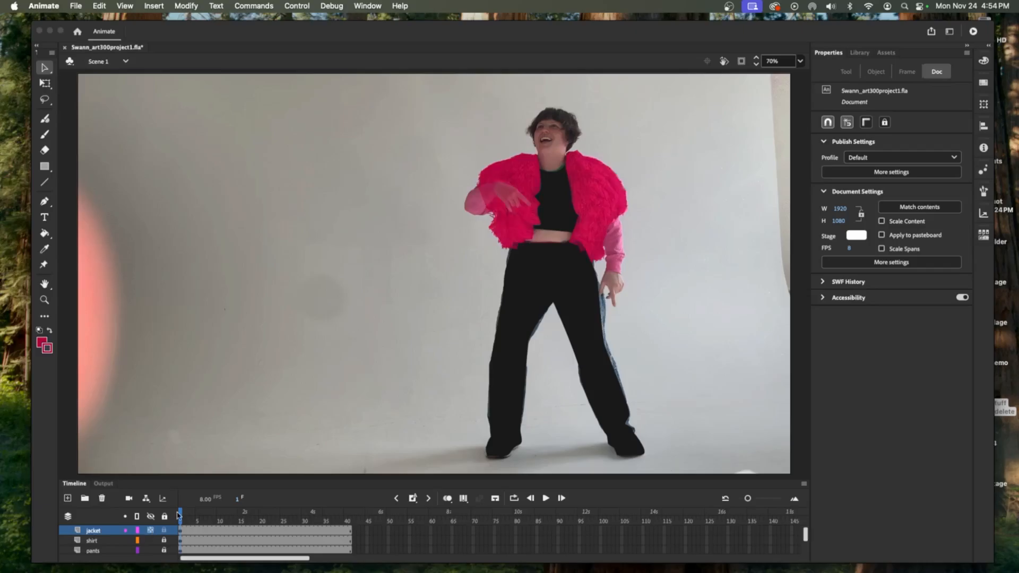
click(67, 498)
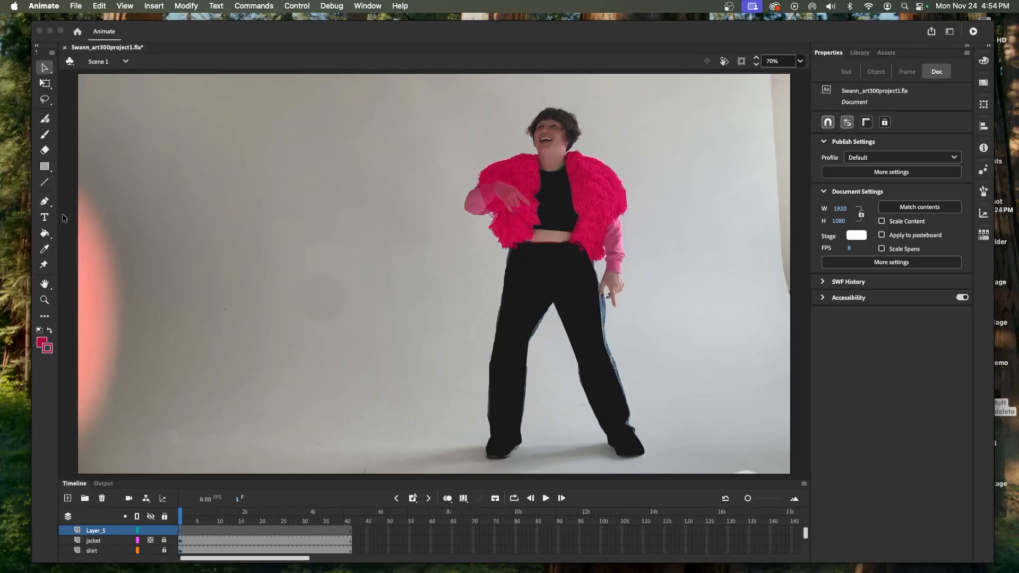
- Choose the Classic Brush and mix a less saturated pink from crimson B3063F in the Color Picker
click(45, 134)
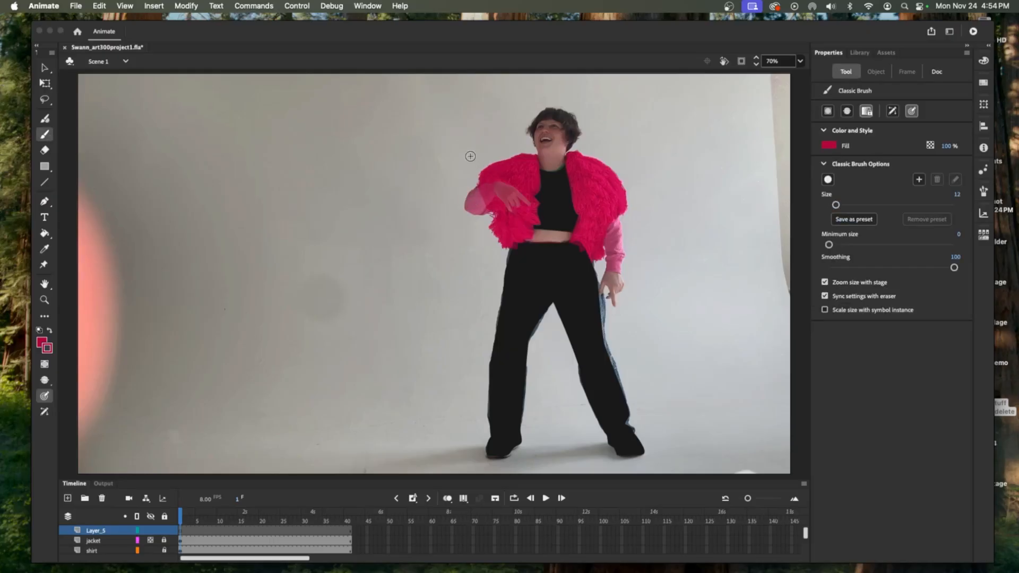
click(508, 169)
click(47, 347)
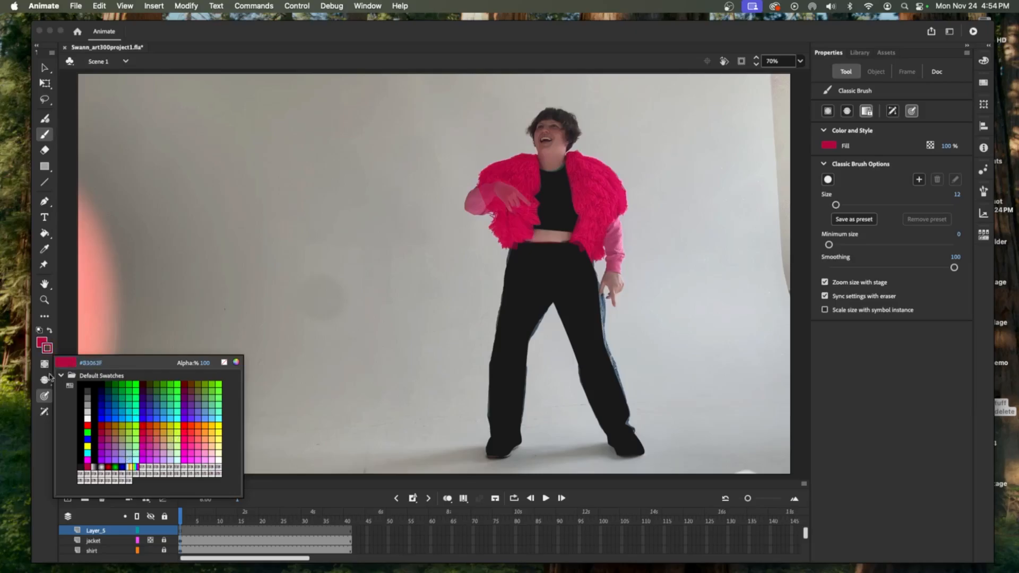
click(233, 363)
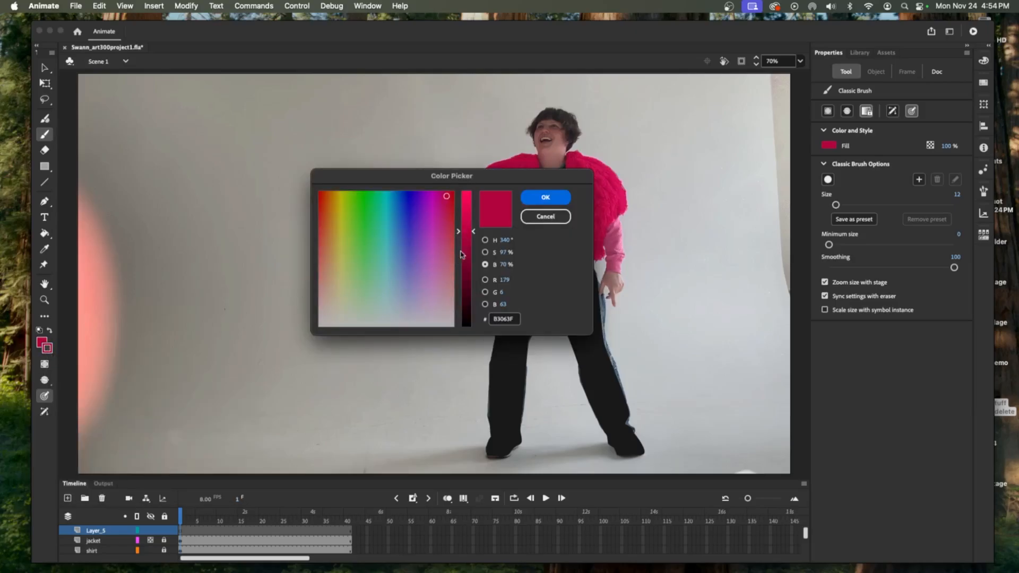
click(485, 252)
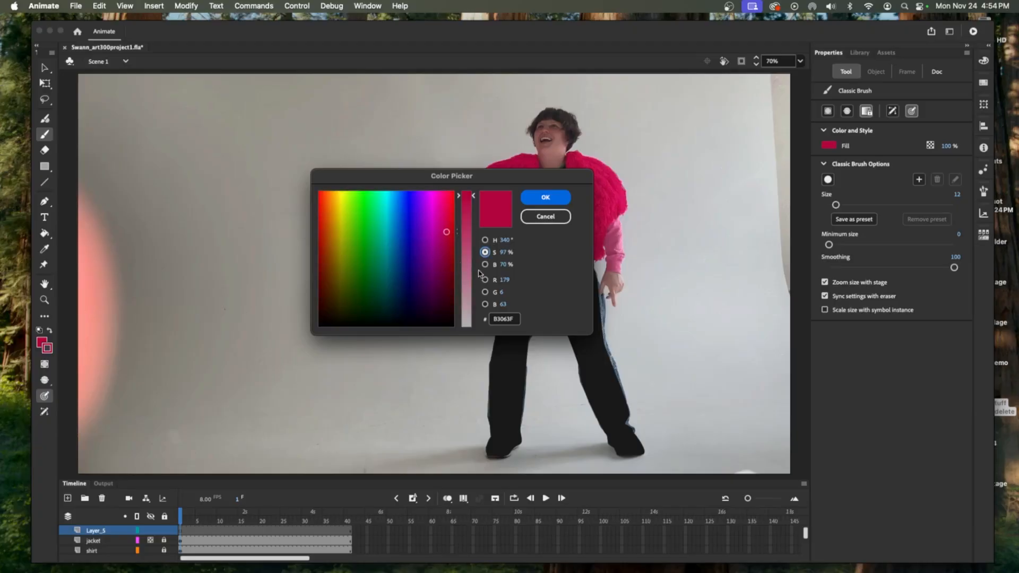
click(467, 245)
drag(468, 249, 469, 273)
click(545, 198)
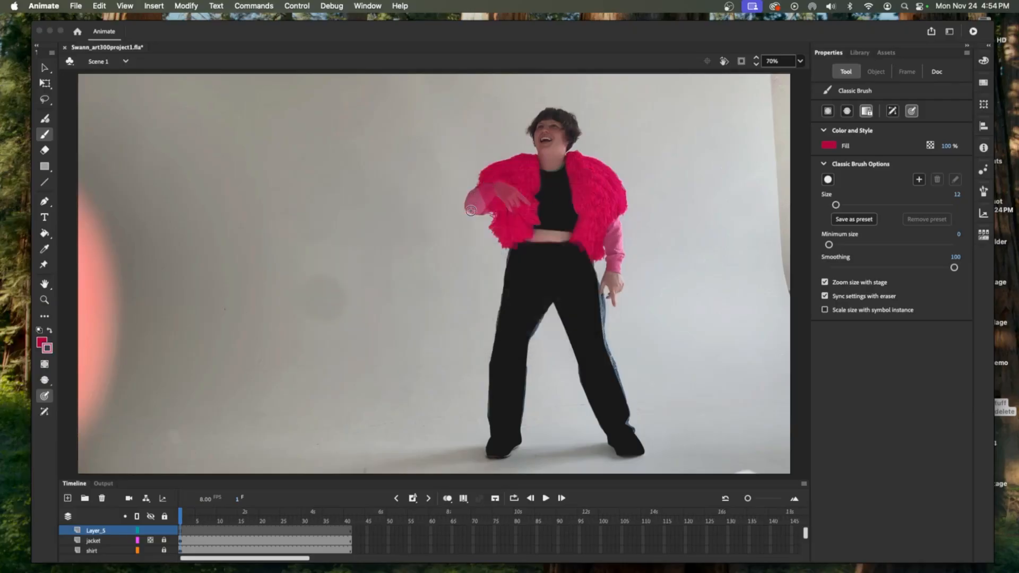
- Outline both arms, the midriff and a cat-eared head with the Classic Brush, and fill each outline with muted pink
drag(477, 188, 528, 197)
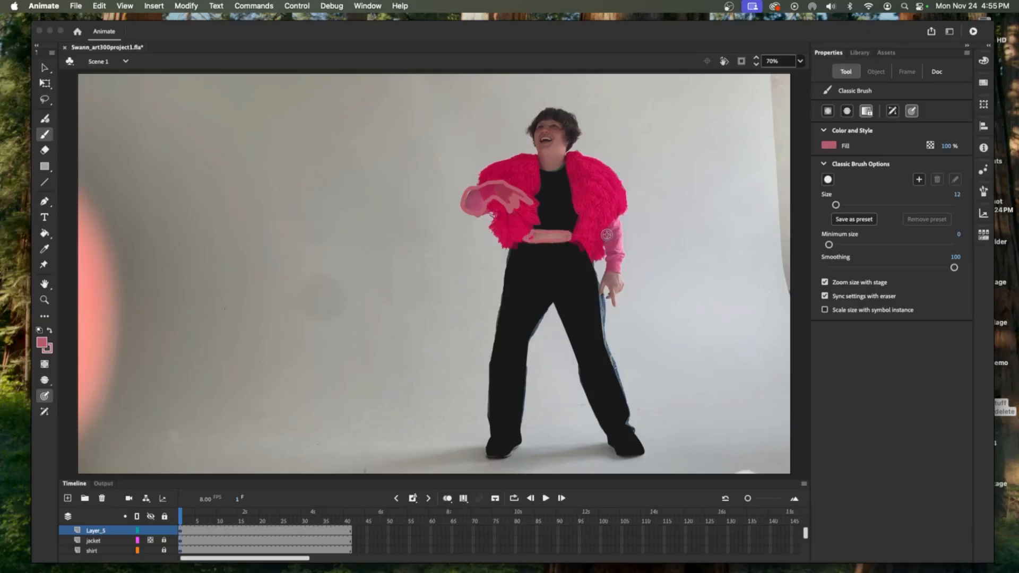
drag(606, 235, 606, 258)
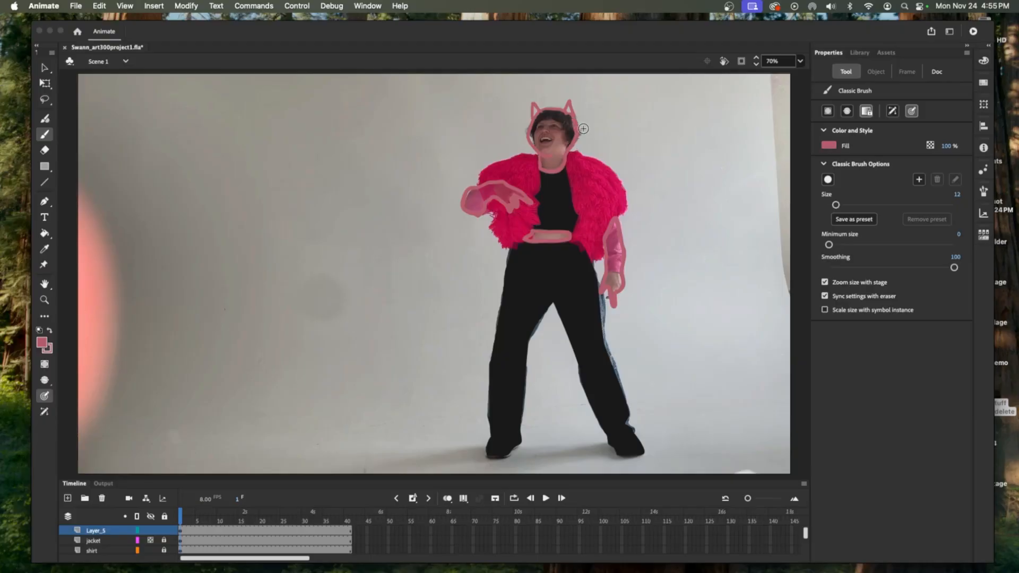
click(44, 233)
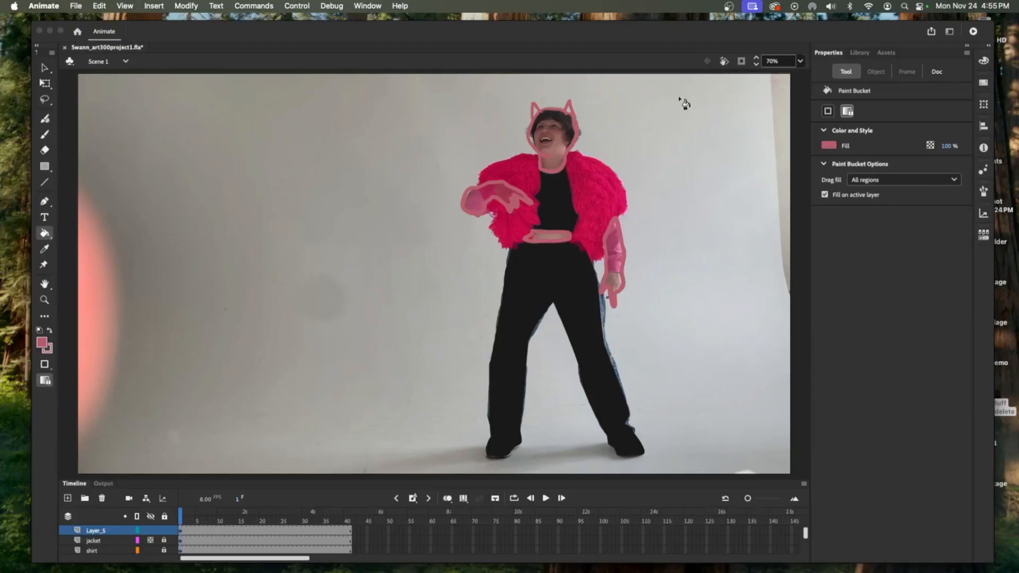
click(562, 136)
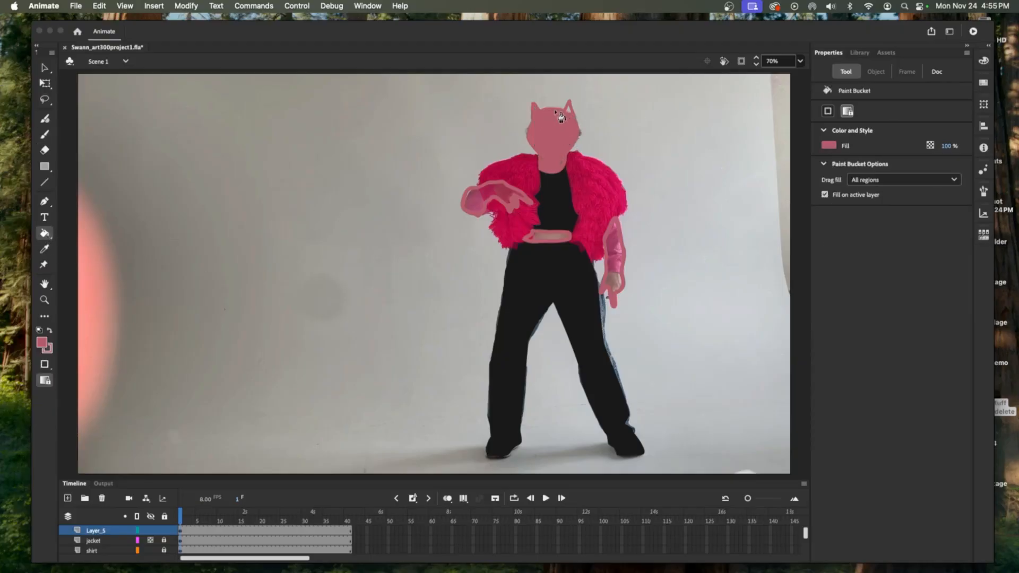
click(507, 205)
click(554, 237)
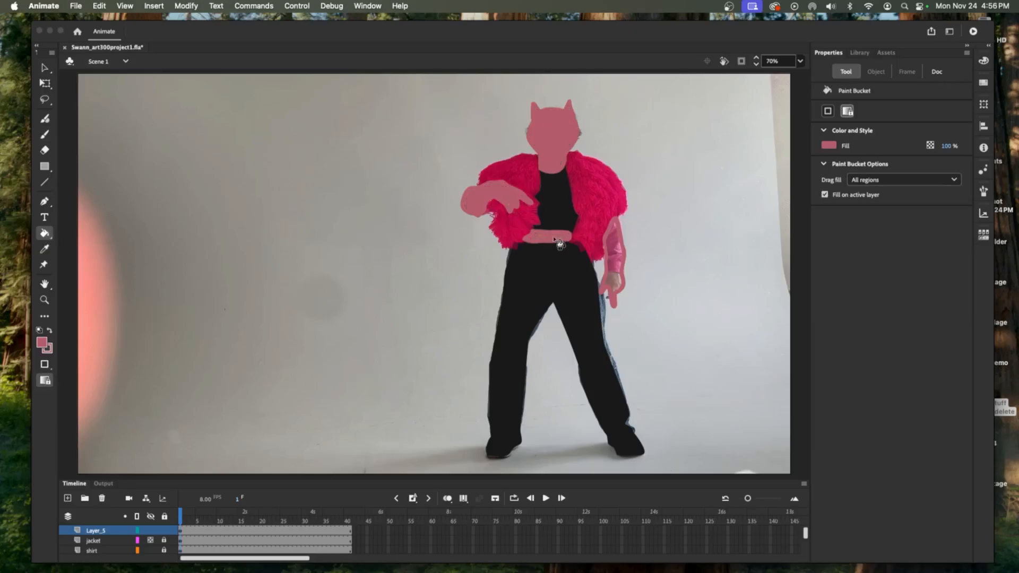
click(615, 247)
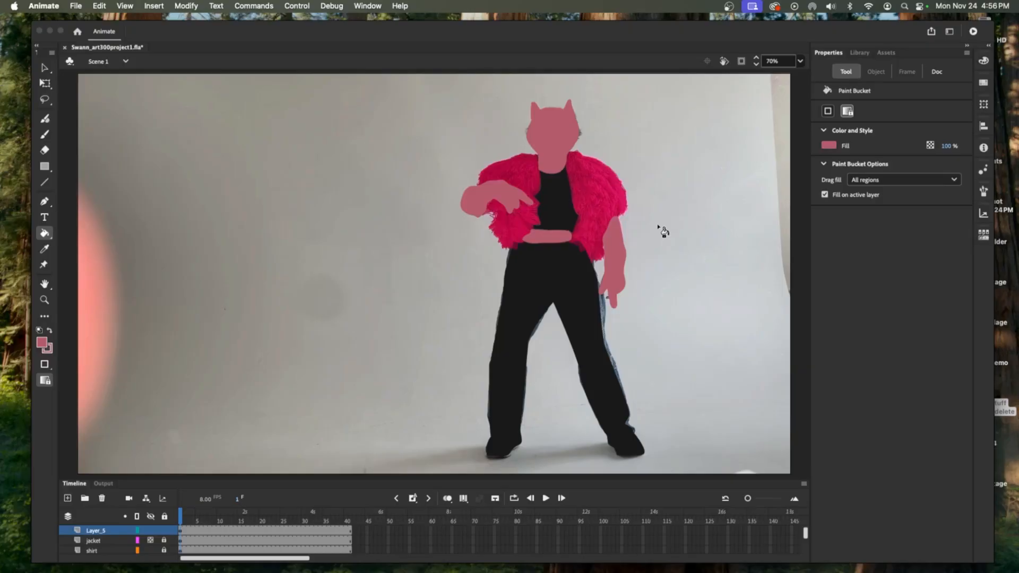
- Rename the new layer holding the head and arms as body
right_click(96, 530)
click(93, 533)
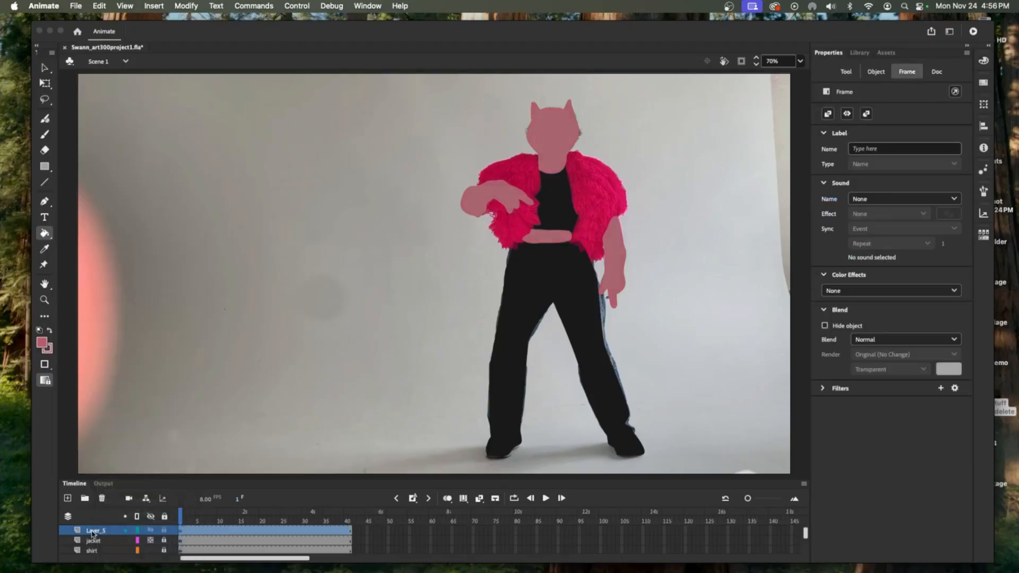
right_click(93, 533)
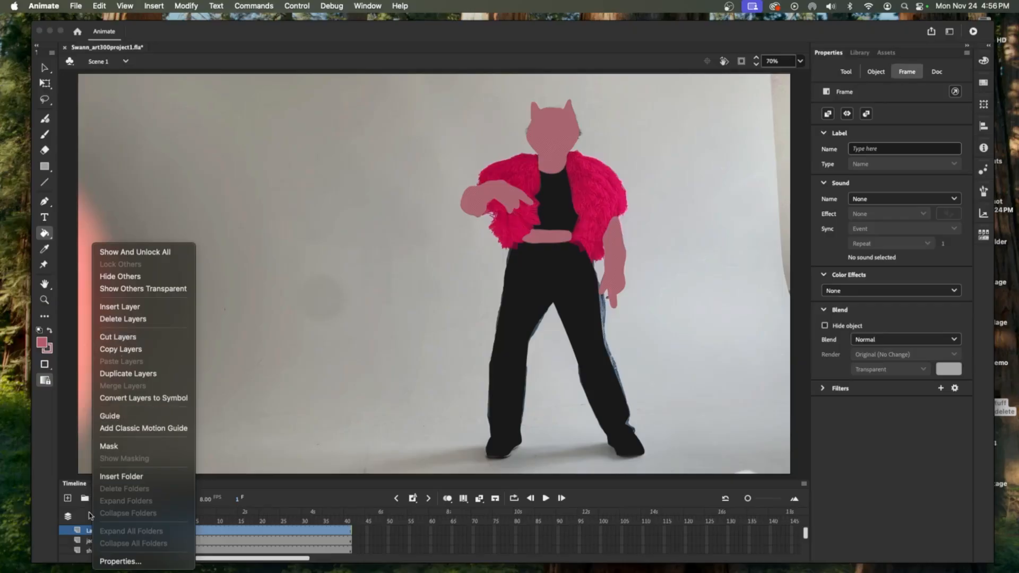
click(88, 531)
double_click(90, 530)
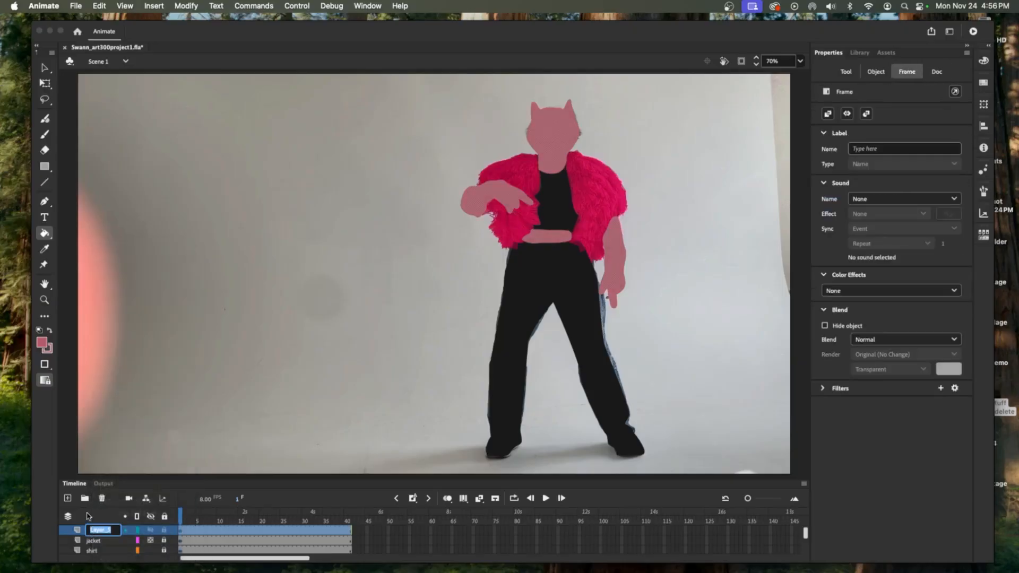
text(body)
key(Return)
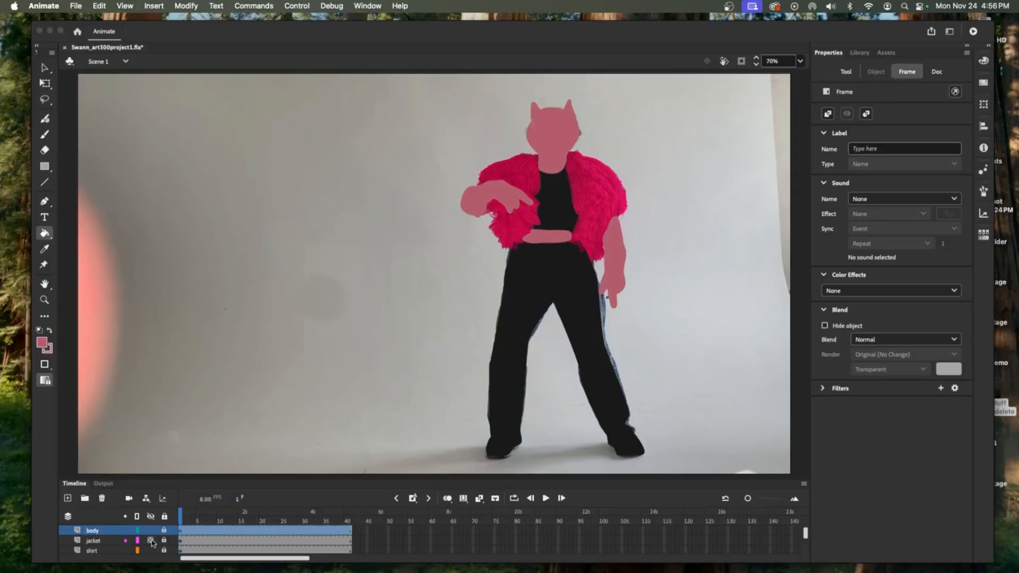
- Show the jacket layer at full opacity and add a new layer above the body layer
click(152, 541)
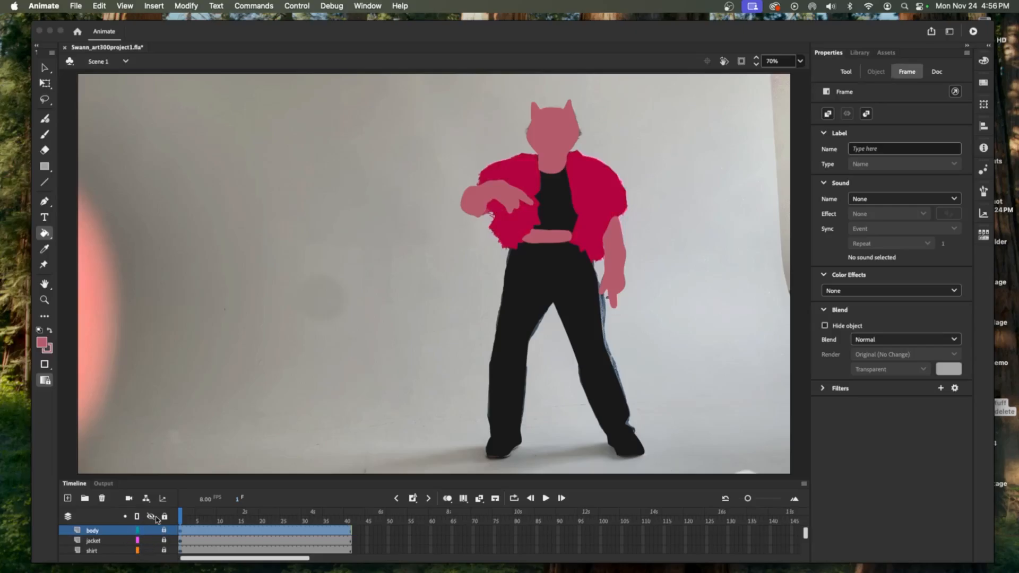
click(68, 497)
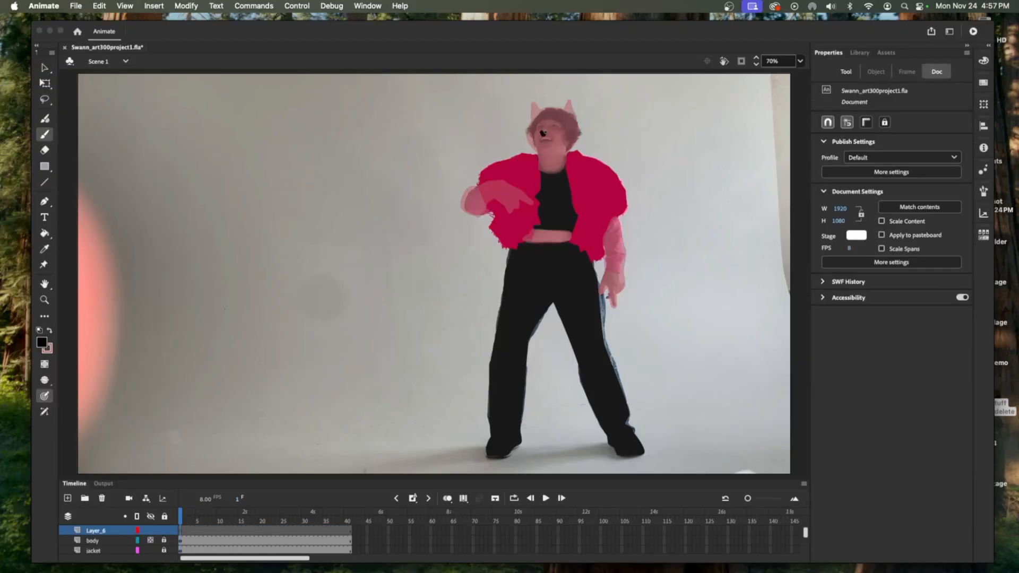
mouse_move(544, 134)
mouse_down()
mouse_move(537, 141)
mouse_move(552, 140)
mouse_move(557, 127)
mouse_move(543, 125)
mouse_move(569, 113)
mouse_up()
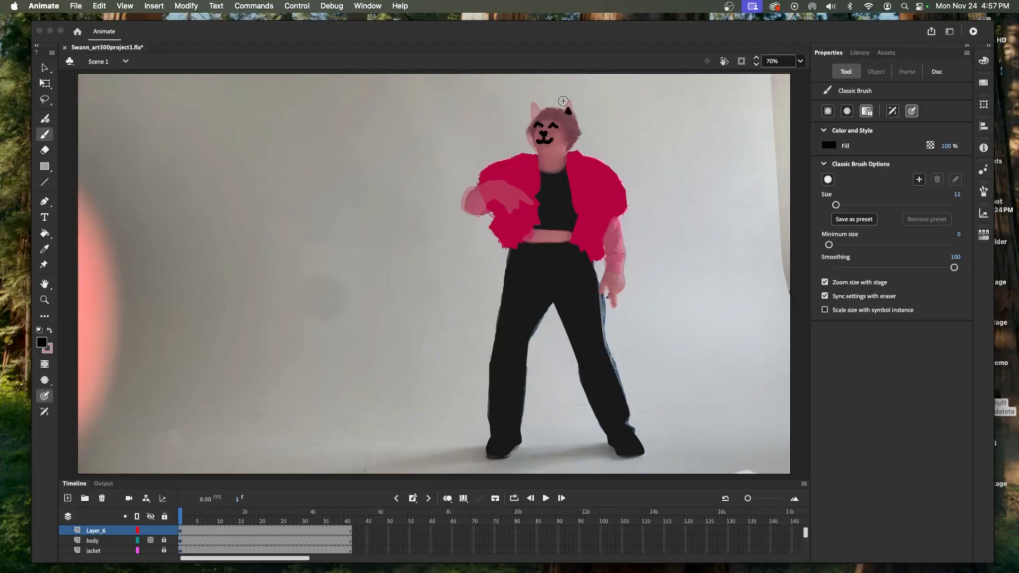
key(super+z)
key(super+z)
key(super+z)
key(super+z)
key(super+z)
key(super+z)
- Reduce the Classic Brush size to 8 and paint a smiling cat face with nose, mouth and closed eyes in black
key(bracketleft)
key(bracketleft)
key(bracketleft)
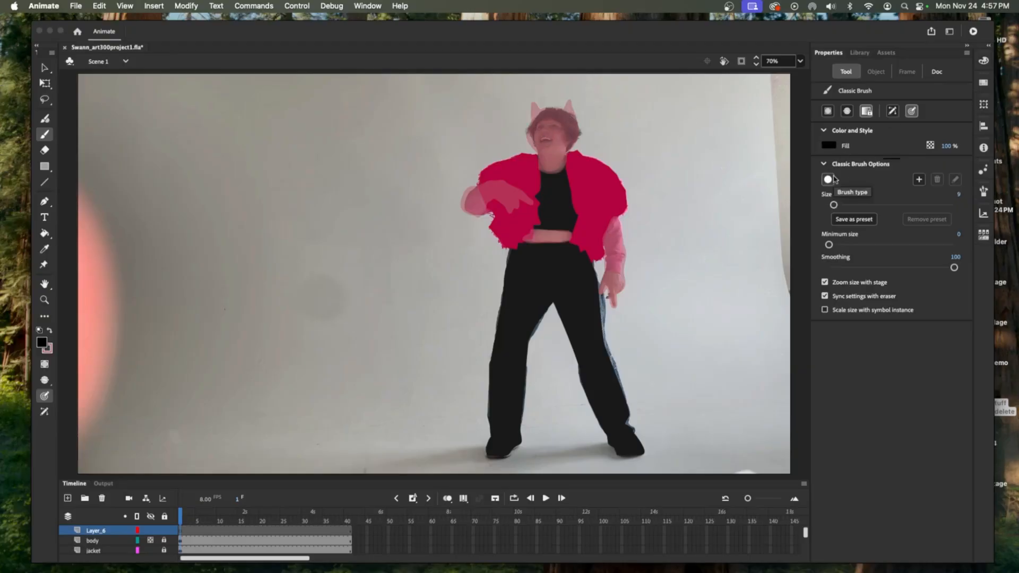
mouse_move(545, 130)
mouse_down()
mouse_move(539, 140)
mouse_move(554, 141)
mouse_move(560, 129)
mouse_move(541, 128)
mouse_up()
key(super+z)
key(super+z)
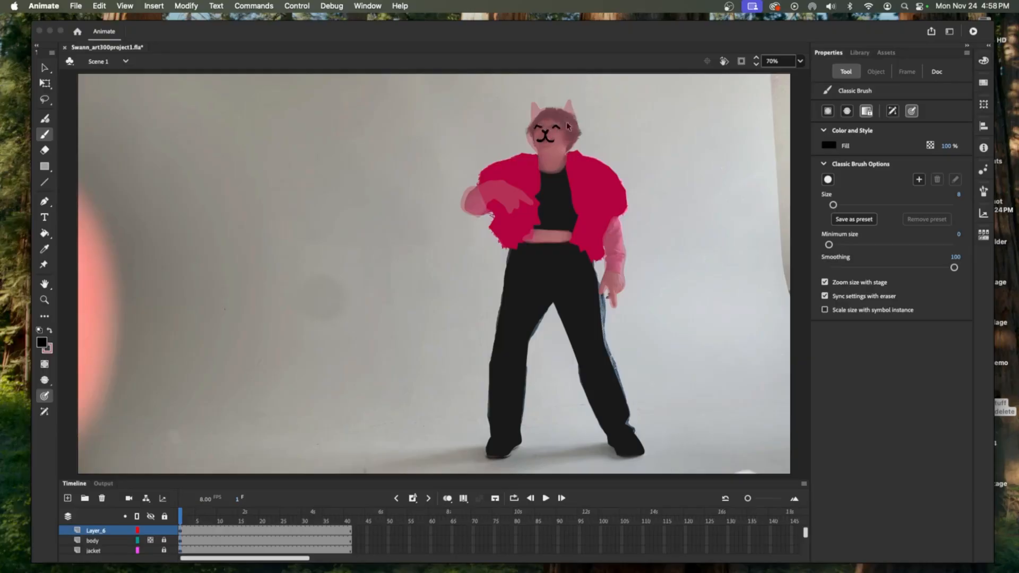
key(super+z)
- Paint the inner cat ears with crimson sampled from the jacket, and show the body layer at full opacity
click(45, 249)
click(498, 196)
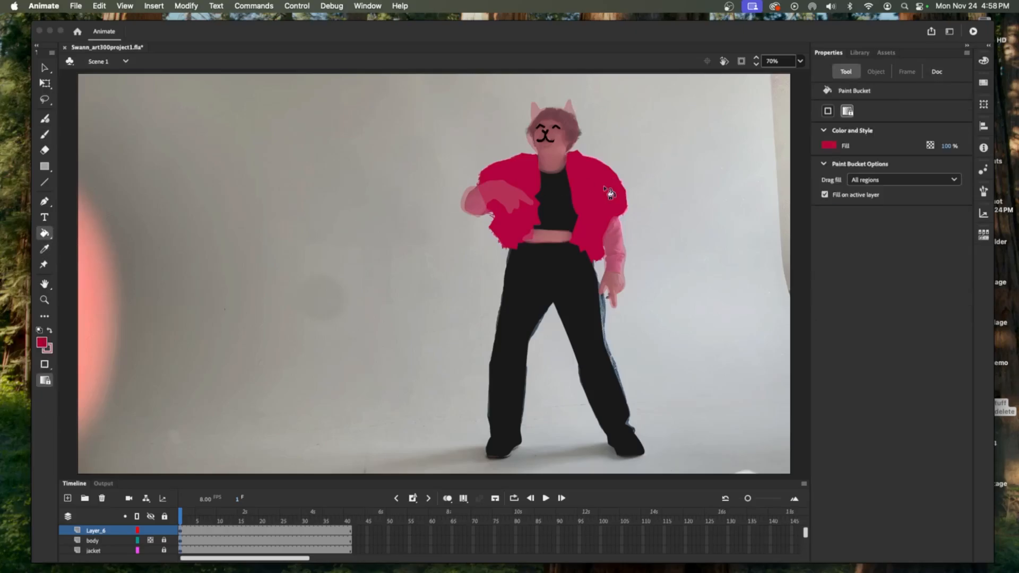
click(44, 134)
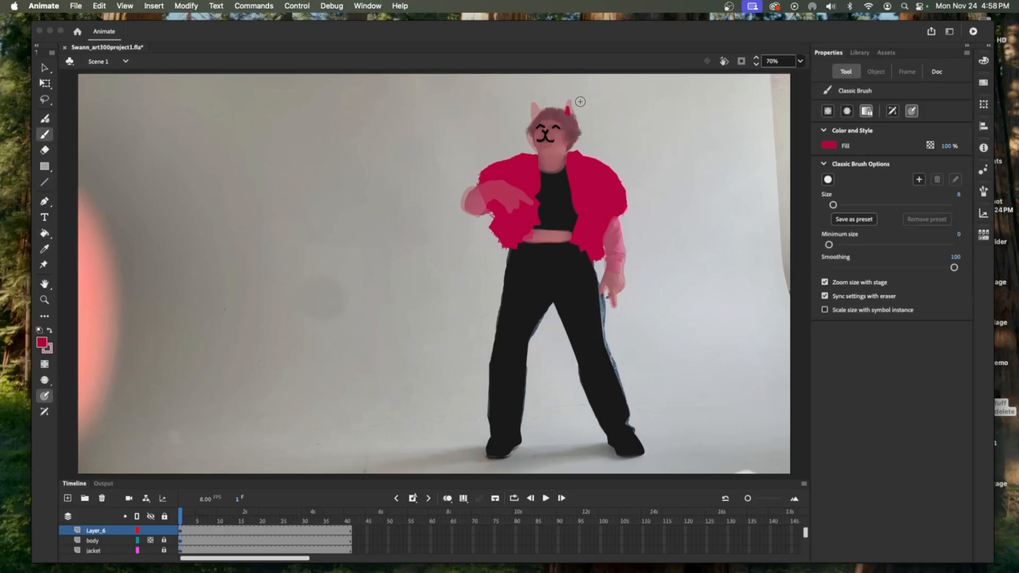
drag(534, 110, 535, 116)
key(super+z)
key(super+z)
drag(569, 109, 568, 114)
drag(535, 110, 545, 131)
click(150, 541)
click(150, 540)
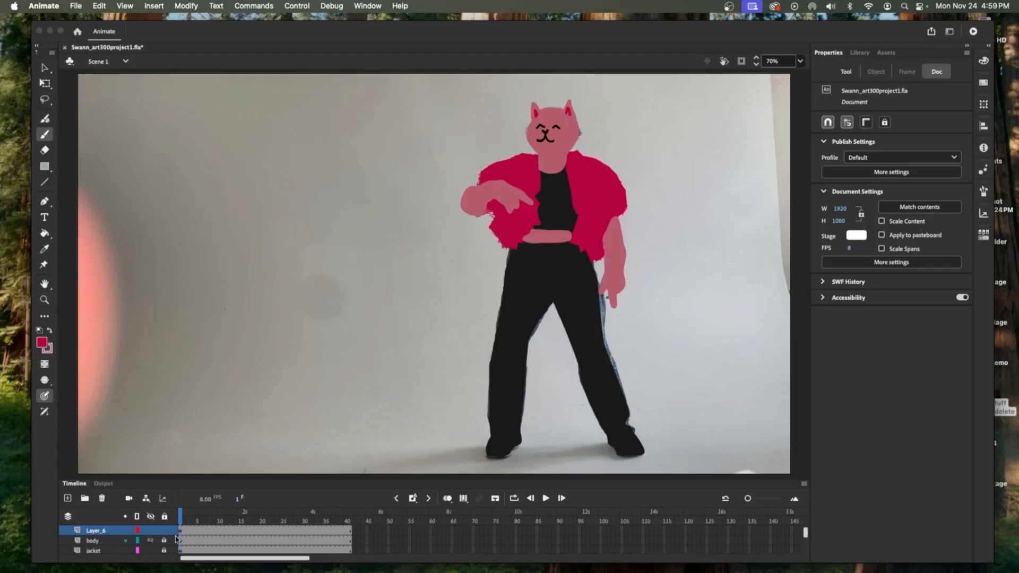
- Paint thin black whiskers on both cheeks of the cat face with the Classic Brush at size 4
key(b)
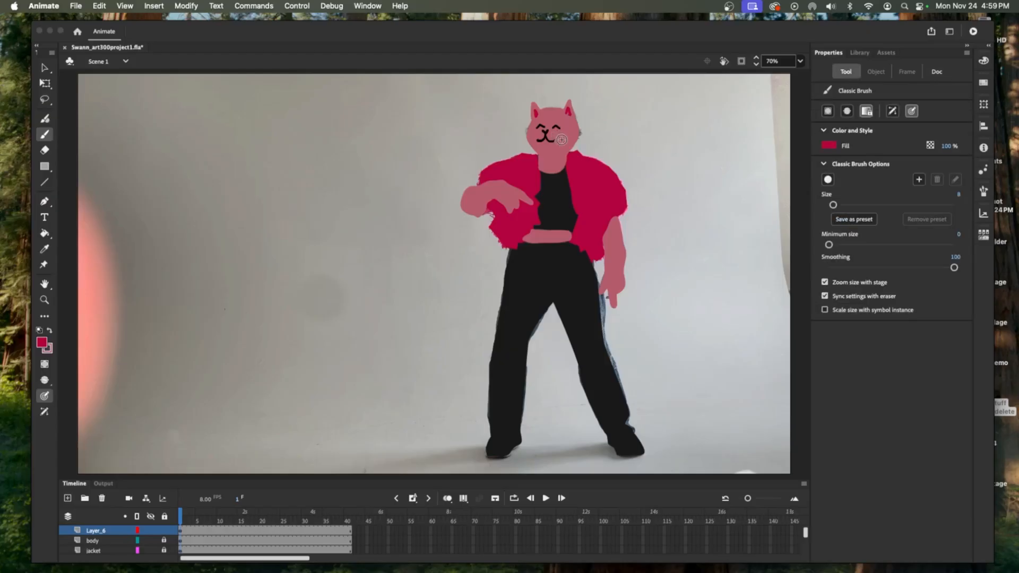
click(828, 145)
click(632, 165)
drag(555, 134, 581, 130)
drag(555, 136, 580, 136)
mouse_move(556, 138)
mouse_down()
mouse_move(573, 141)
mouse_move(513, 133)
mouse_up()
click(537, 138)
click(535, 135)
drag(534, 136, 522, 139)
drag(533, 139, 524, 143)
- Outline the inner ears in black and undo the extra strokes drawn on top of the head
mouse_move(567, 109)
mouse_down()
mouse_move(568, 118)
mouse_move(536, 117)
mouse_up()
key(super+z)
drag(544, 109, 561, 109)
key(super+z)
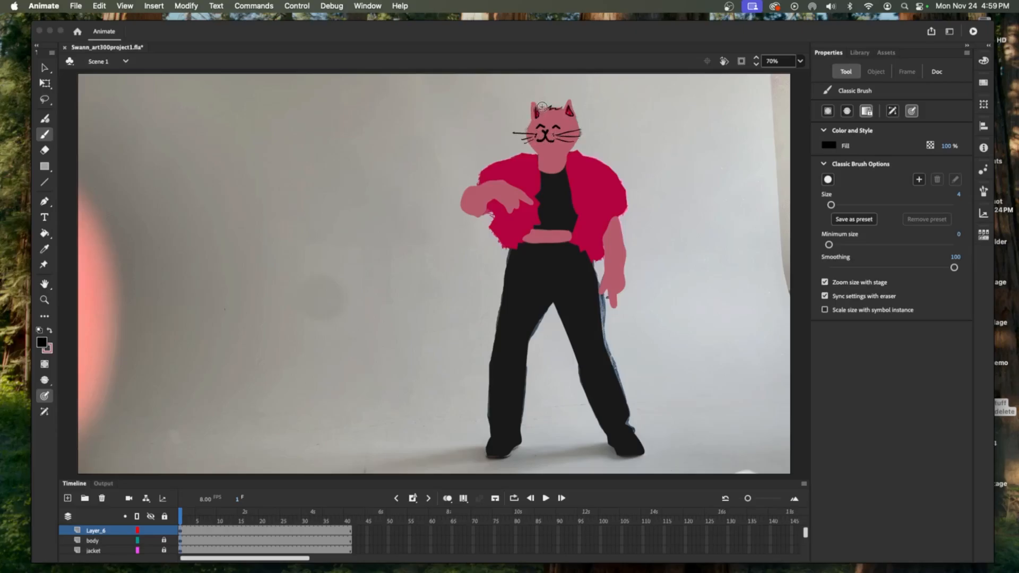
key(super+z)
- Rename the layer holding the cat's facial features as face
right_click(94, 531)
click(93, 532)
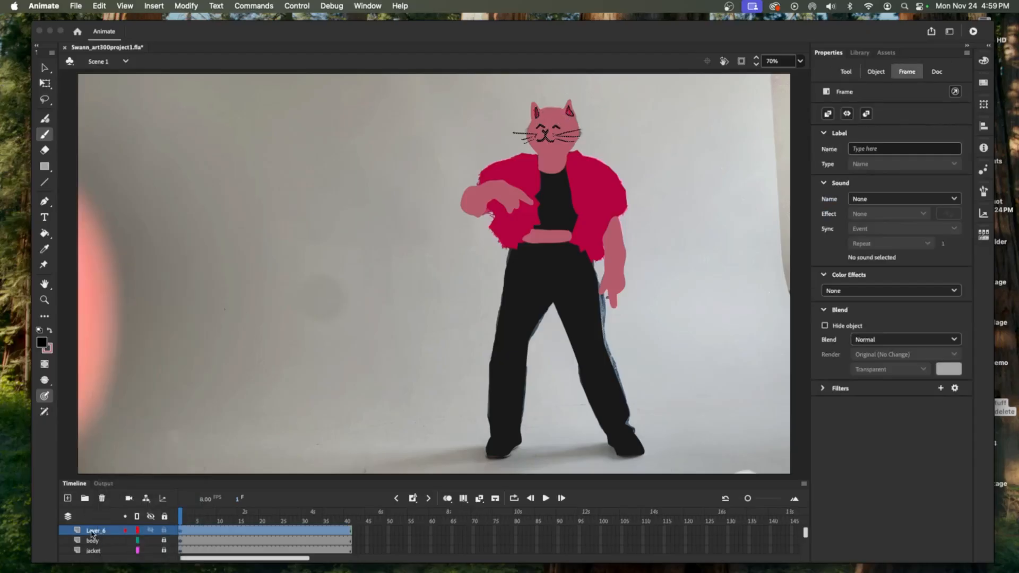
double_click(93, 532)
text(fsd)
key(Return)
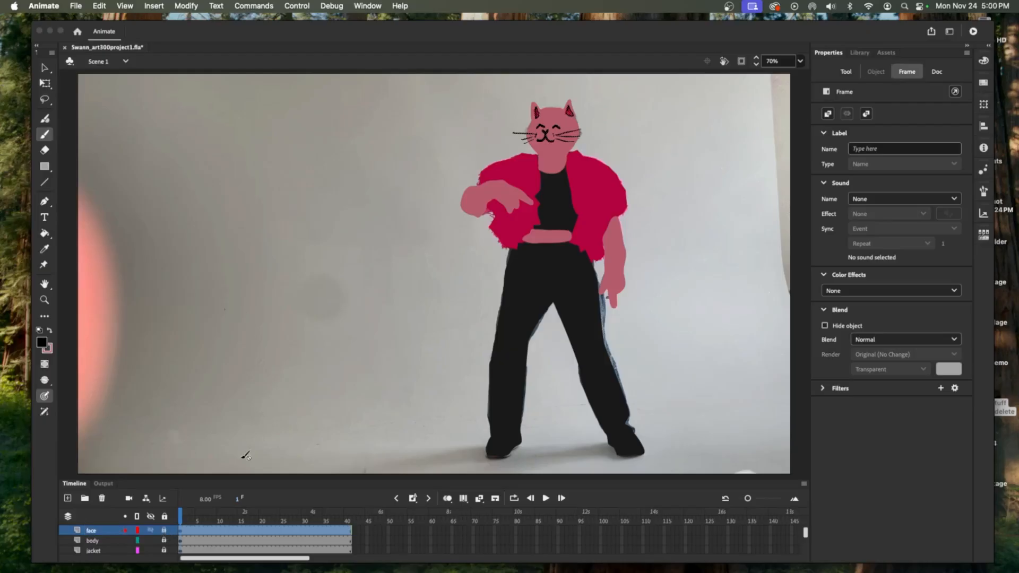
- Add a layer above face and paint shaggy black outlines and fur marks on the jacket's left half at brush size 7
click(68, 498)
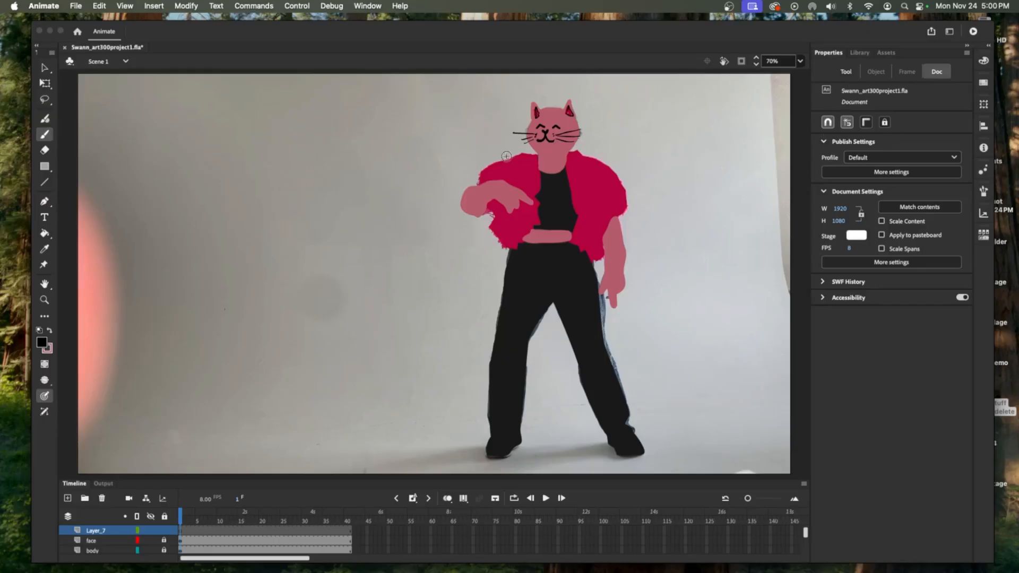
drag(486, 169, 480, 183)
key(super+z)
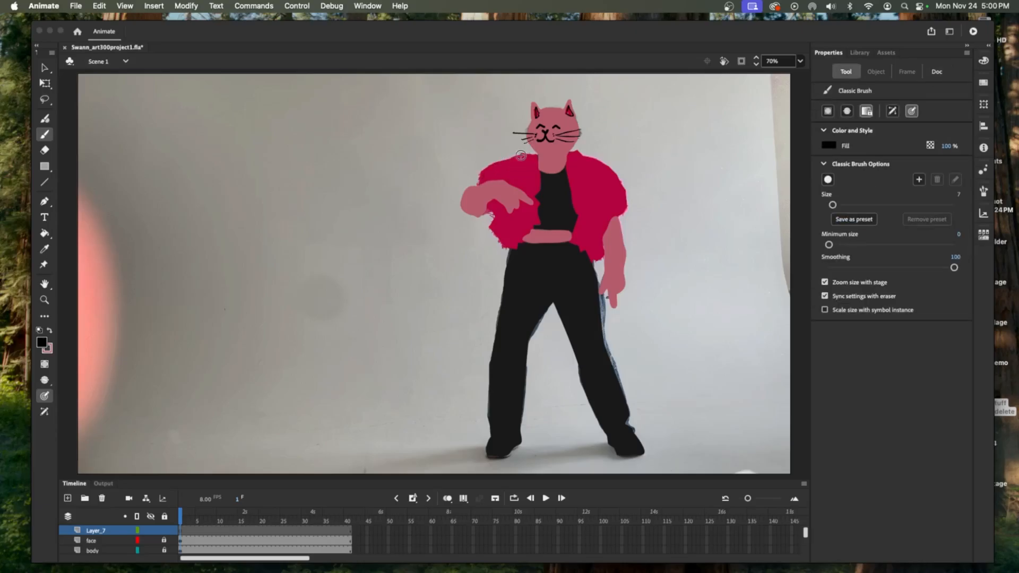
mouse_move(482, 178)
mouse_down()
mouse_move(518, 248)
mouse_move(537, 211)
mouse_up()
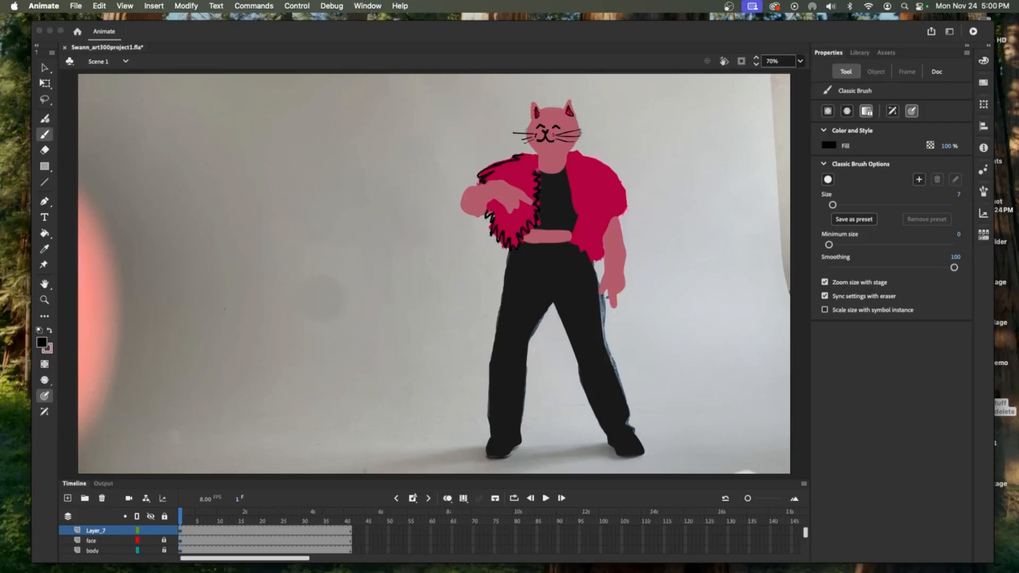
mouse_move(535, 171)
mouse_down()
mouse_move(533, 157)
mouse_move(513, 173)
mouse_move(525, 172)
mouse_up()
drag(503, 220, 518, 217)
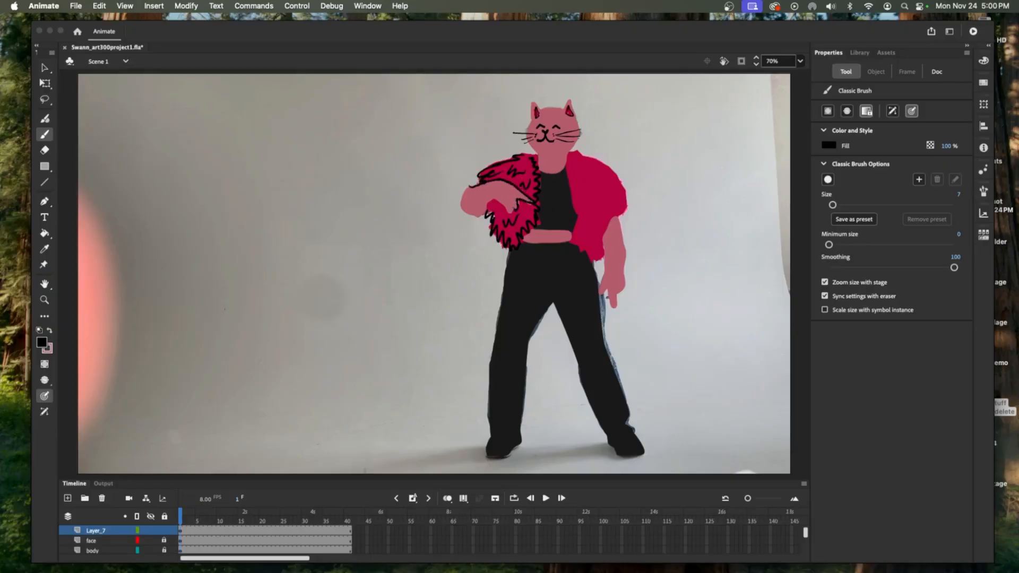
- Paint black outlines around both arms, the cat's head and the jacket's right half, adding shaggy fur marks on that half
drag(486, 202, 484, 210)
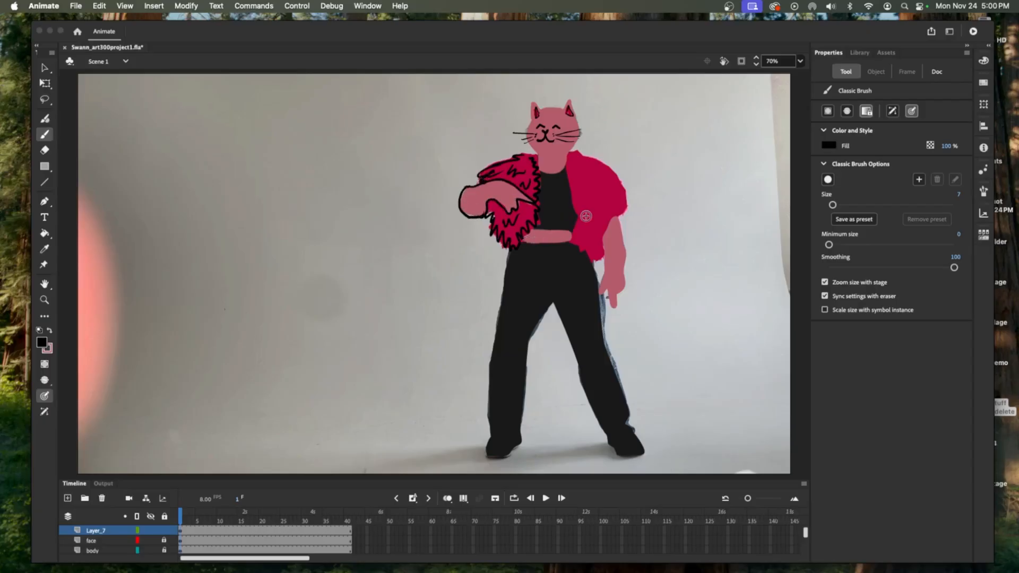
mouse_move(573, 175)
mouse_down()
mouse_move(571, 245)
mouse_move(607, 259)
mouse_up()
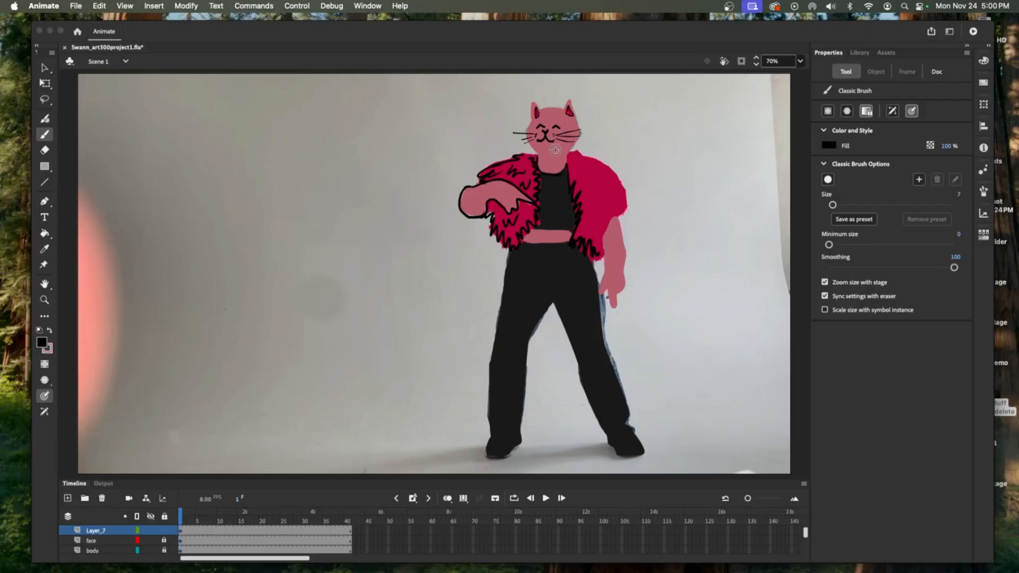
drag(548, 159, 580, 136)
drag(532, 111, 531, 120)
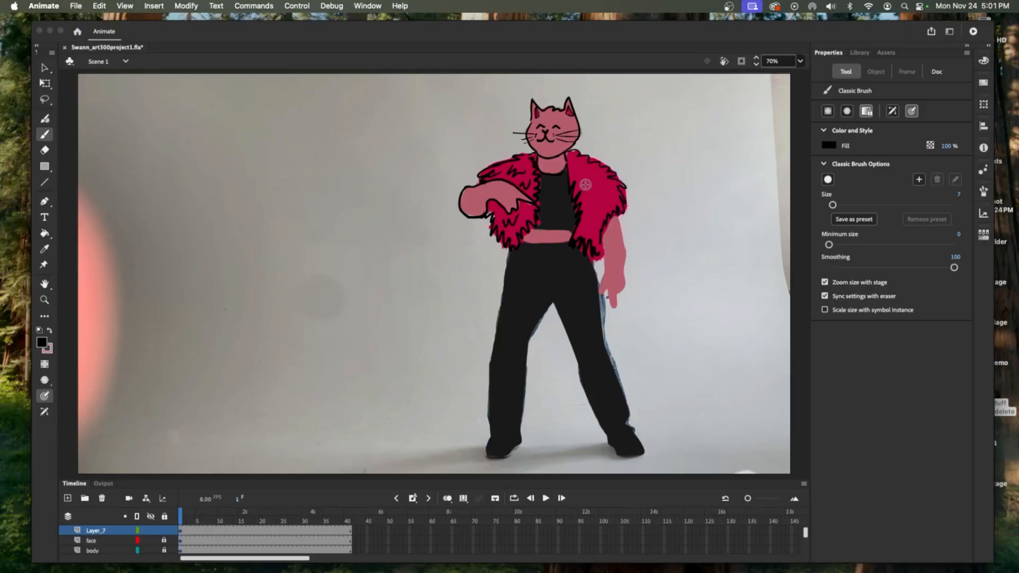
mouse_move(581, 182)
mouse_down()
mouse_move(602, 182)
mouse_move(597, 204)
mouse_up()
mouse_move(614, 245)
mouse_down()
mouse_move(605, 242)
mouse_move(603, 260)
mouse_up()
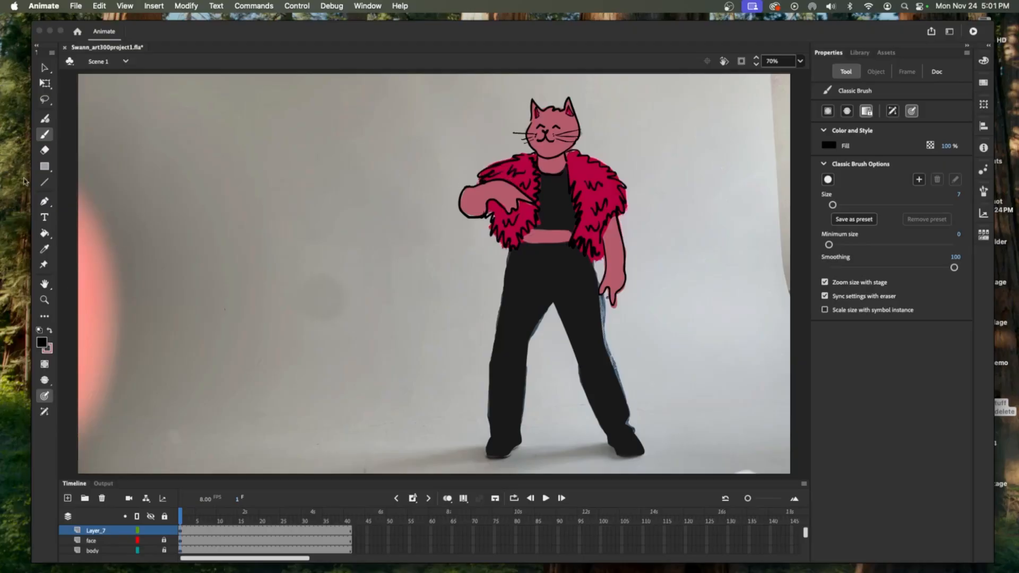
- Erase the fur marks inside the jacket's left shoulder with the Eraser at size 11
click(45, 150)
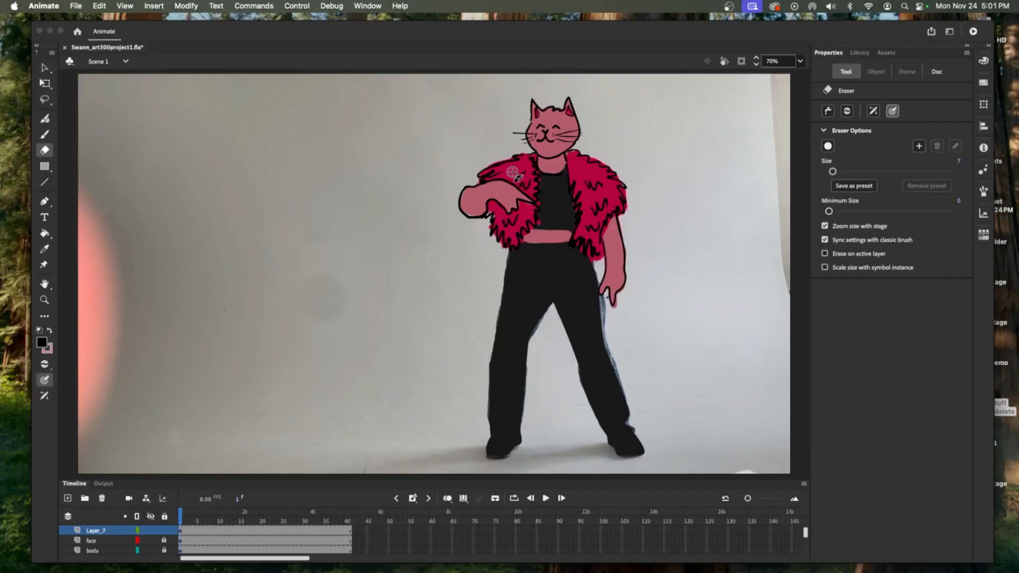
key(bracketright)
key(bracketright)
drag(512, 173, 527, 182)
key(super+z)
mouse_move(509, 170)
mouse_down()
mouse_move(489, 175)
mouse_move(524, 187)
mouse_up()
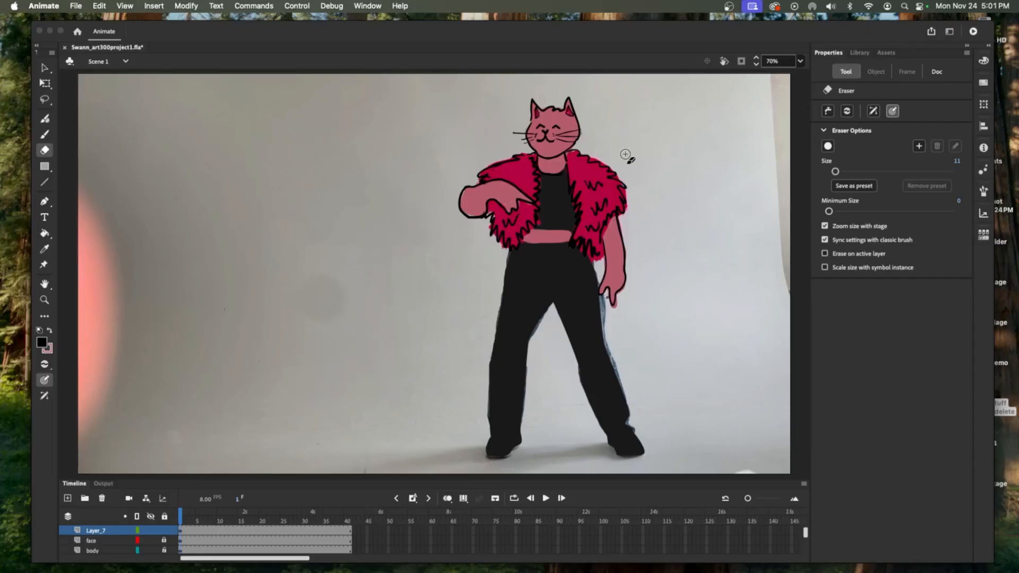
- Repaint the fur marks on the jacket's left shoulder with a smaller Classic Brush, undoing the stroke that is too thick
key(b)
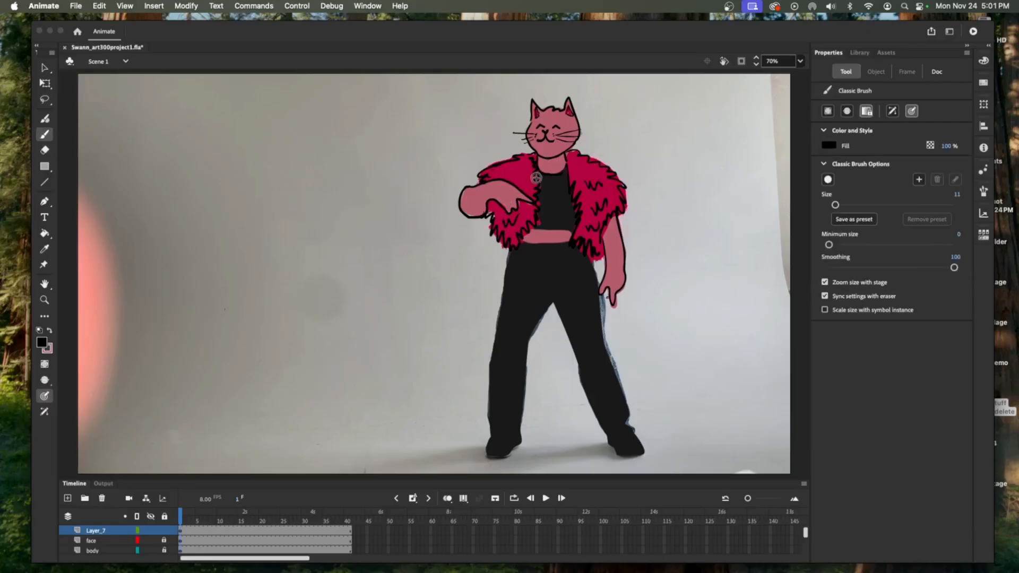
drag(509, 170, 528, 169)
key(super+z)
key(bracketleft)
key(bracketleft)
mouse_move(509, 171)
mouse_down()
mouse_move(526, 173)
mouse_move(526, 188)
mouse_up()
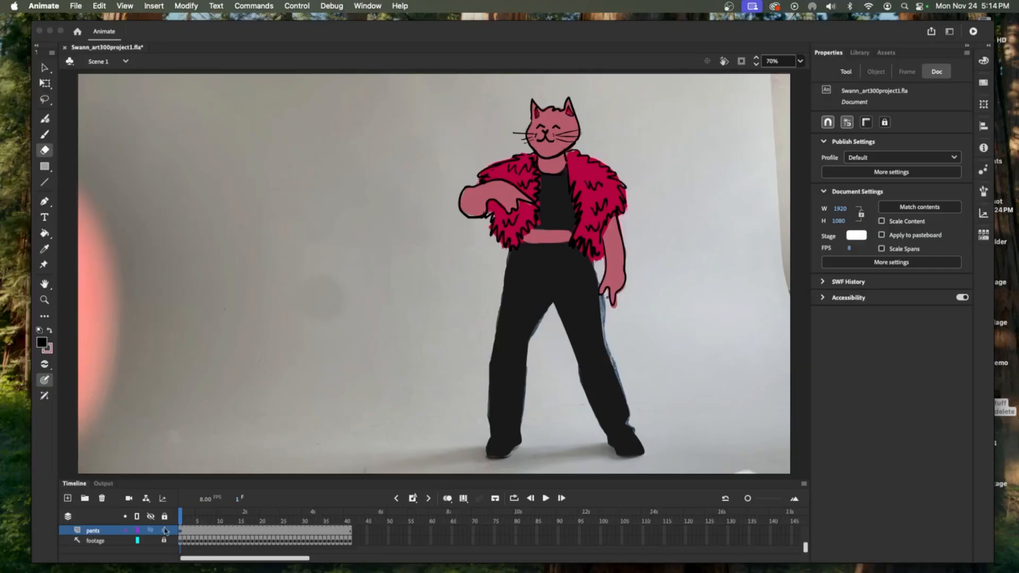
- Rename the top layer holding the black outlines as lines
scroll(116, 540, up, 3)
scroll(116, 540, down, 2)
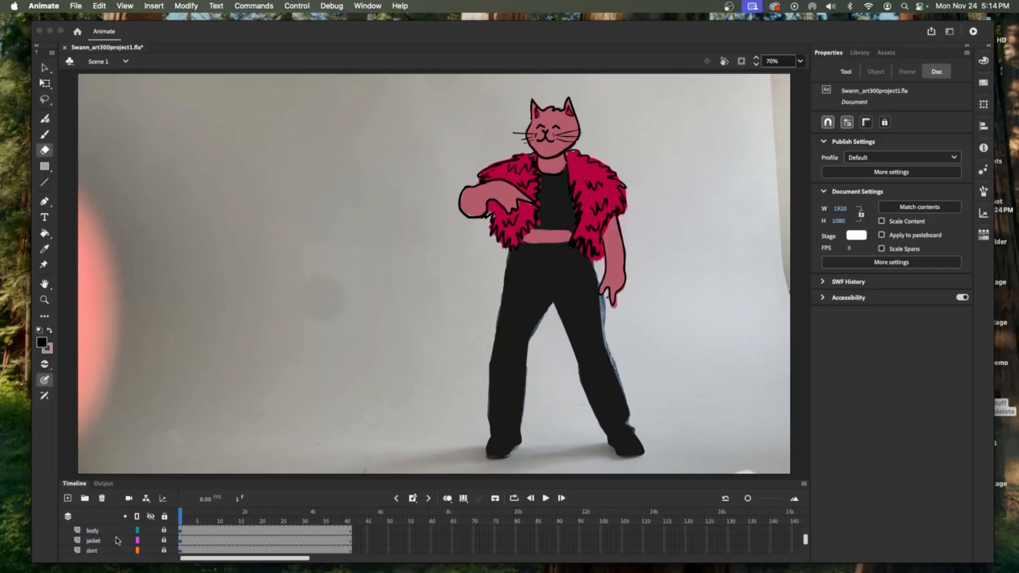
scroll(117, 540, up, 1)
scroll(117, 540, up, 2)
click(103, 531)
right_click(103, 532)
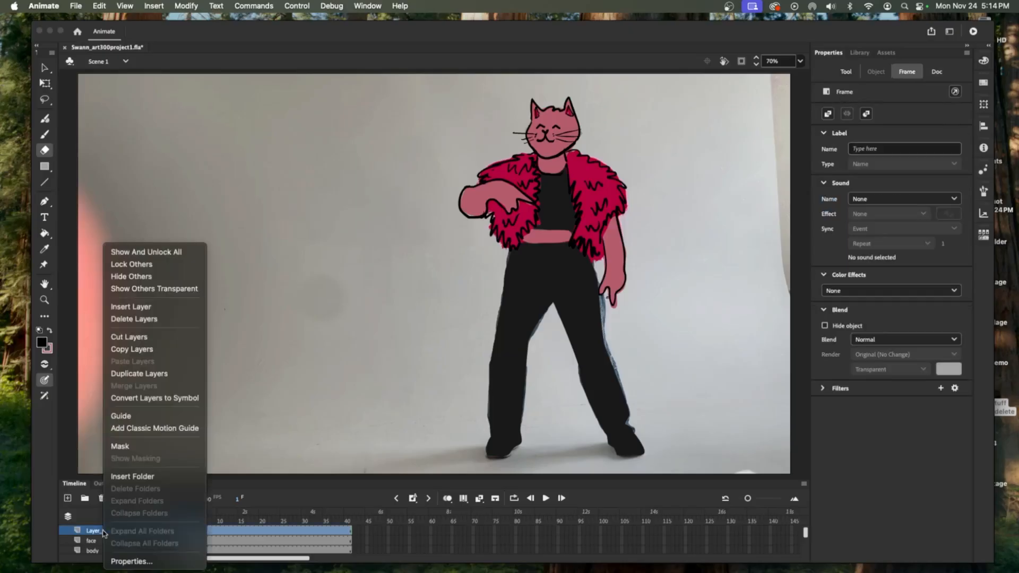
click(101, 531)
double_click(100, 531)
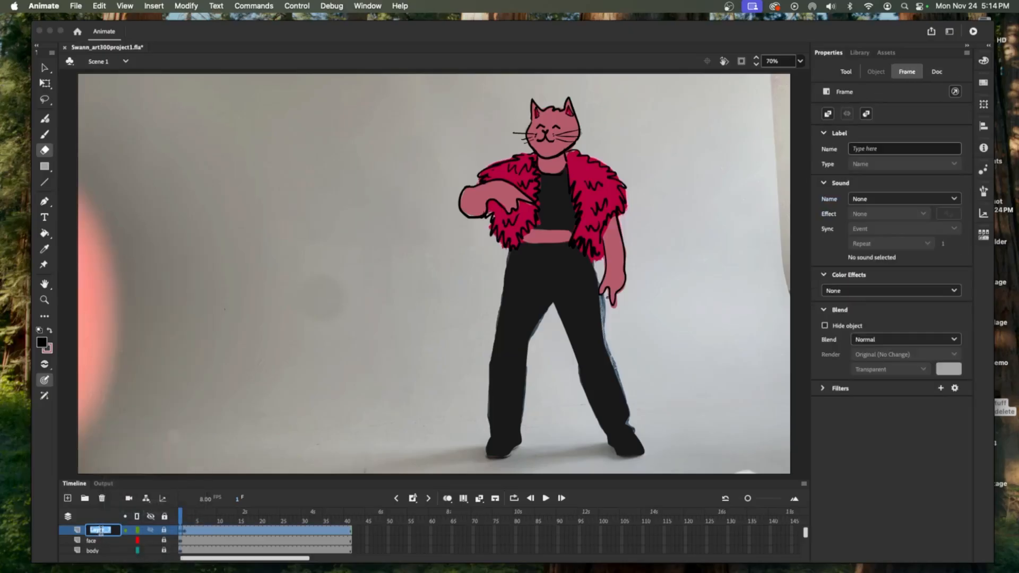
text(lines)
- Add a keyframe at frame 2 of the pants layer and make the layer transparent over the footage
drag(188, 523, 185, 523)
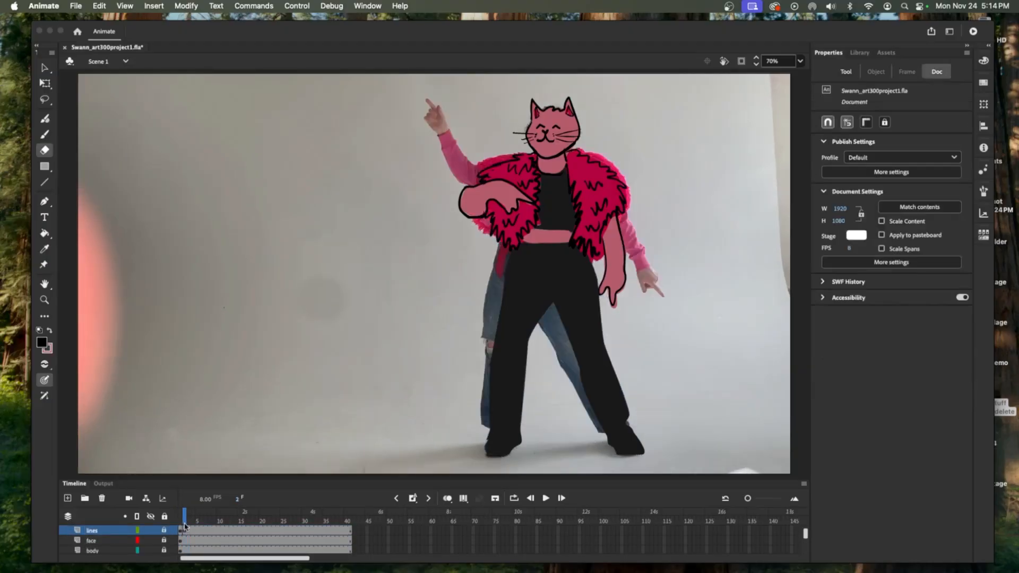
scroll(184, 527, down, 5)
click(184, 530)
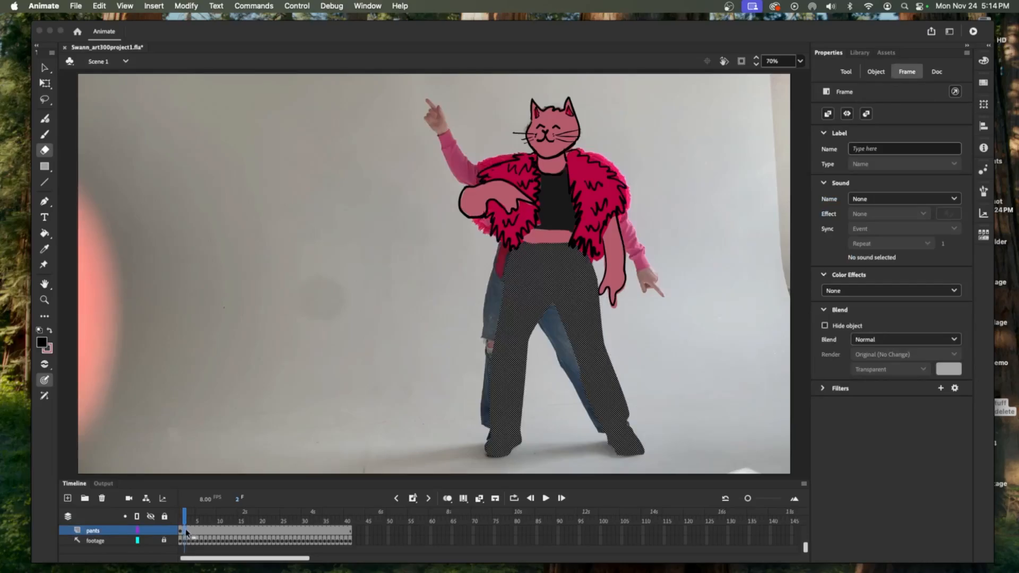
mouse_move(186, 529)
mouse_down()
mouse_move(288, 533)
mouse_move(186, 535)
mouse_up()
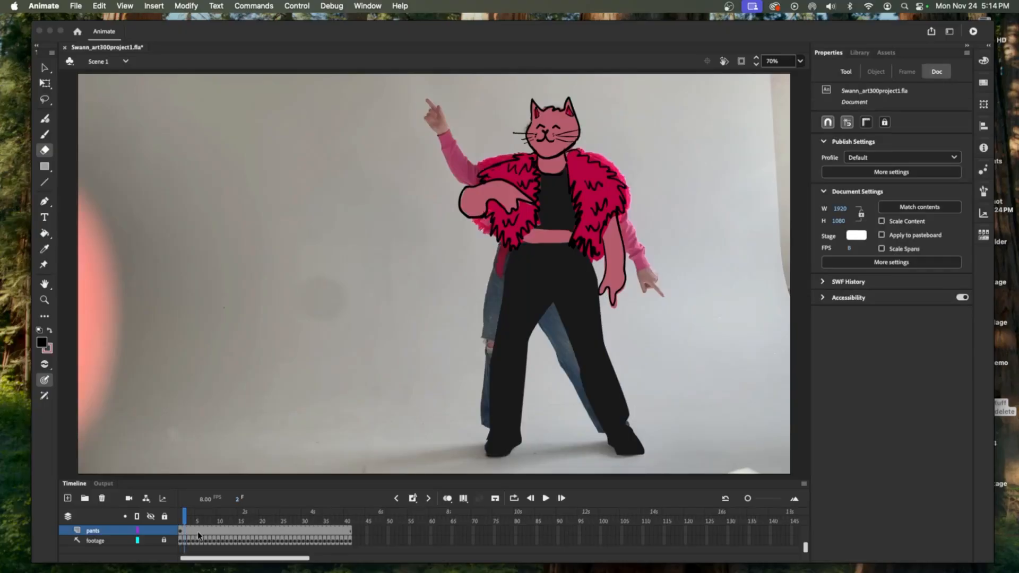
click(151, 531)
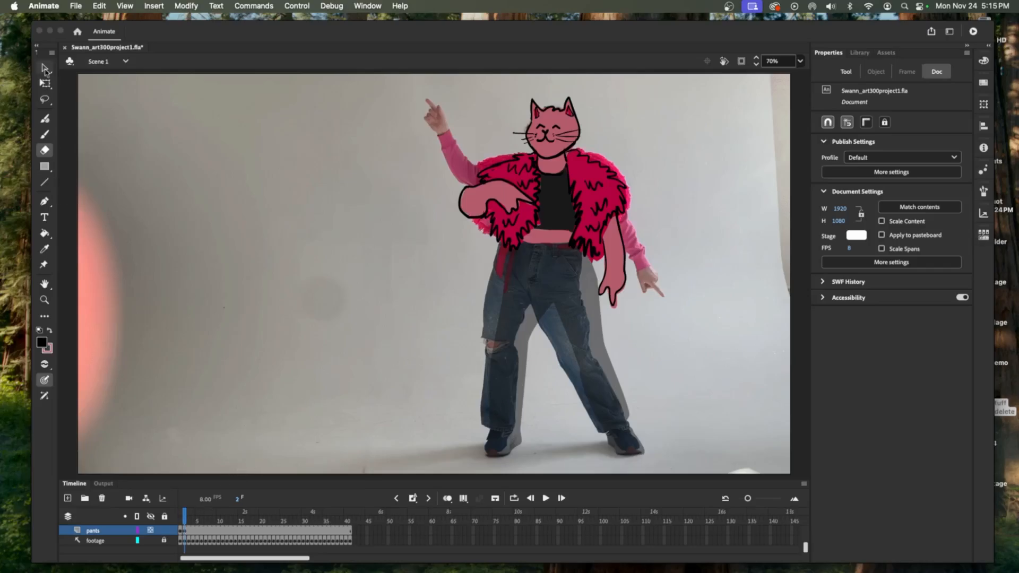
- Show the pants' anchor points with the Subselection tool and fit the left waist, thigh and knee to the frame 2 footage
click(45, 71)
click(533, 289)
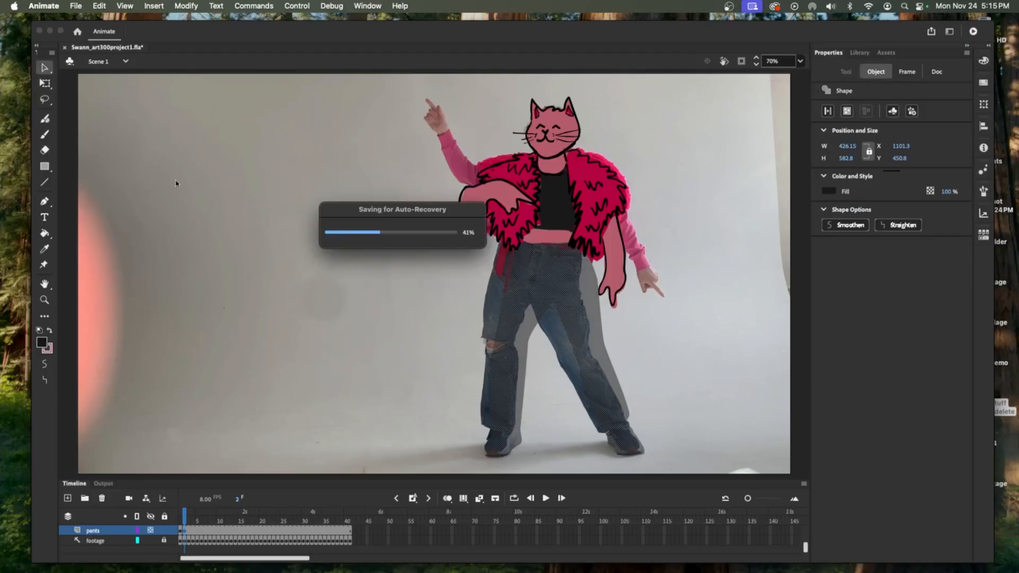
click(43, 67)
click(94, 84)
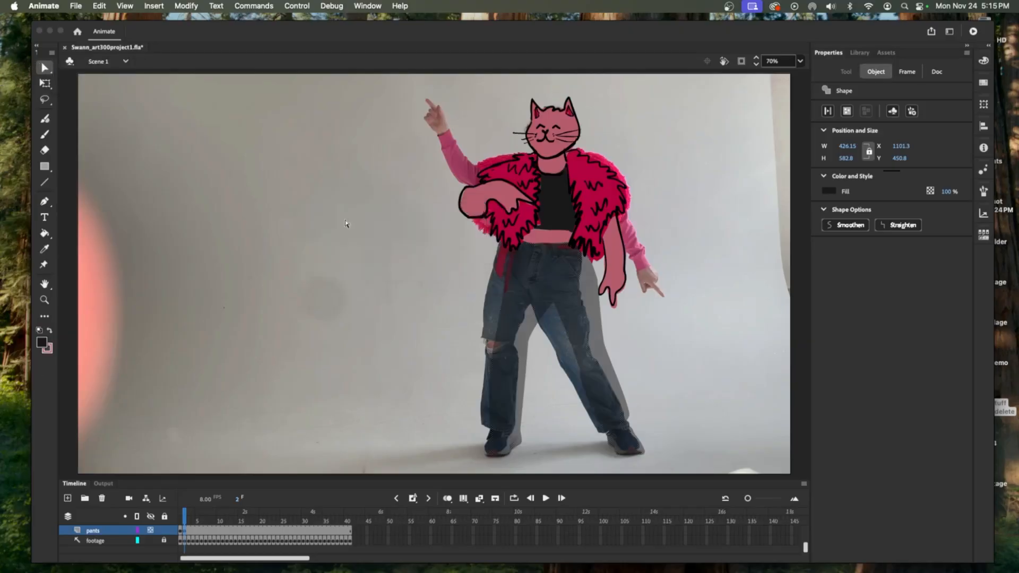
click(519, 300)
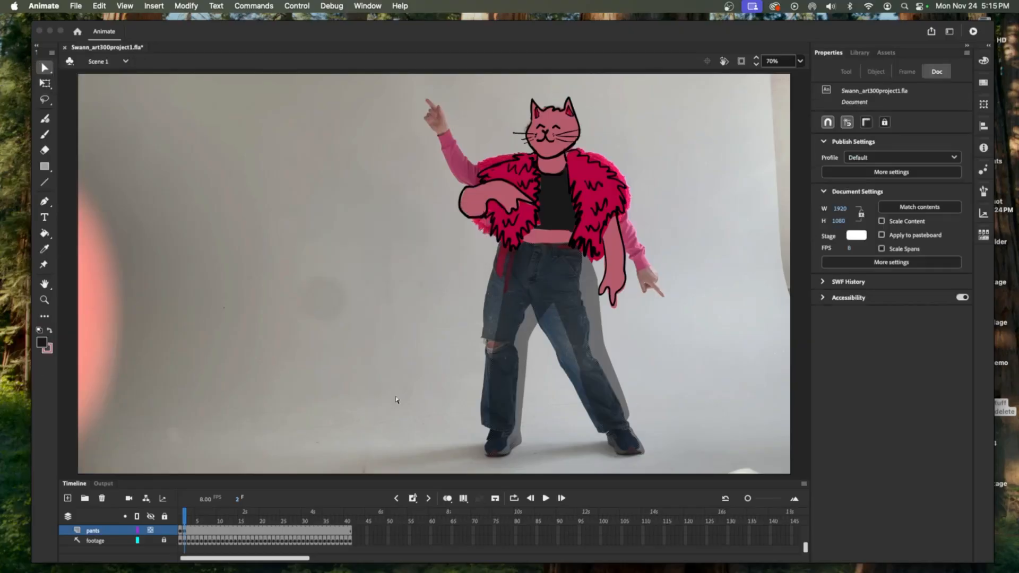
click(498, 354)
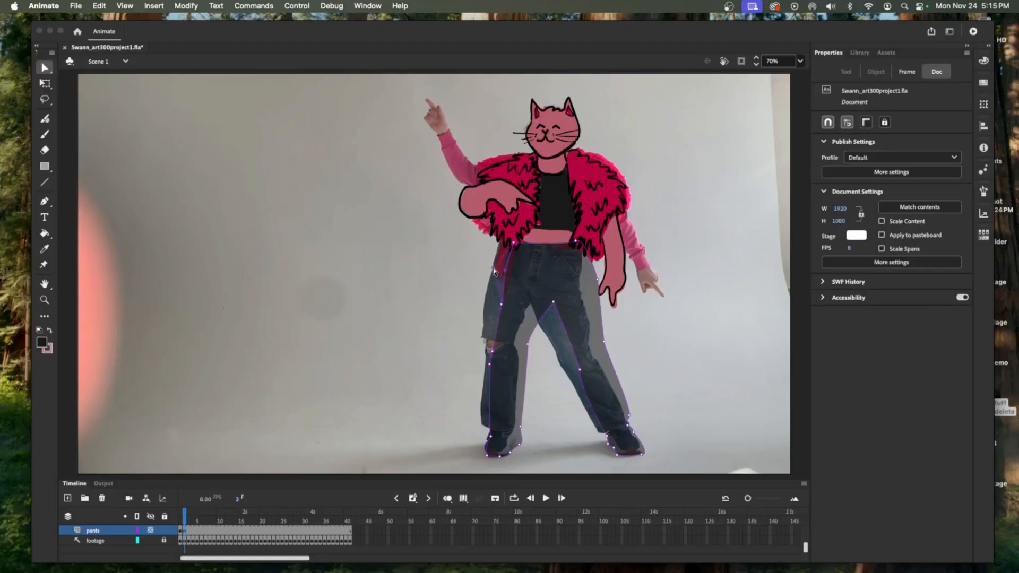
drag(513, 245, 502, 245)
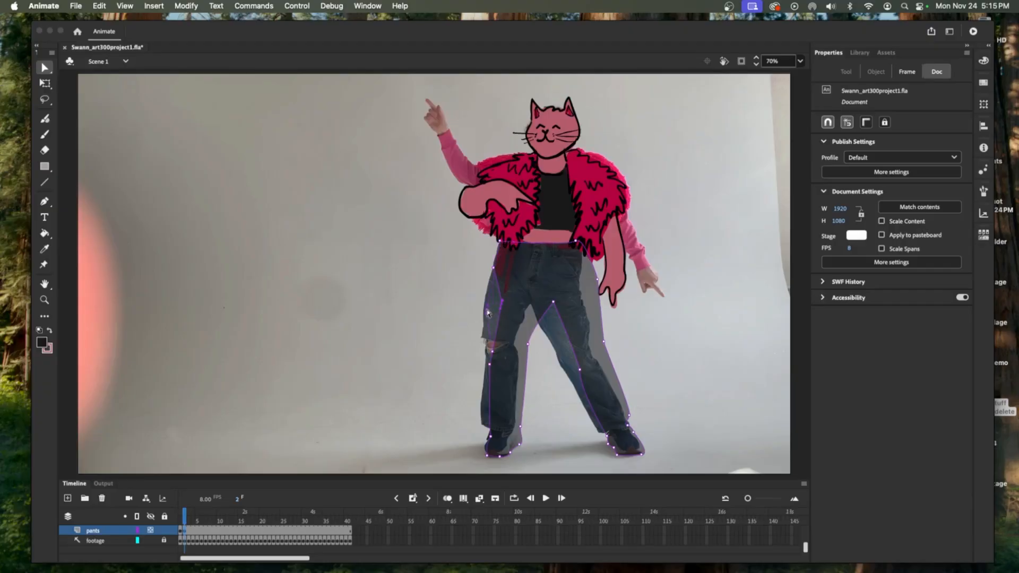
drag(501, 301, 482, 310)
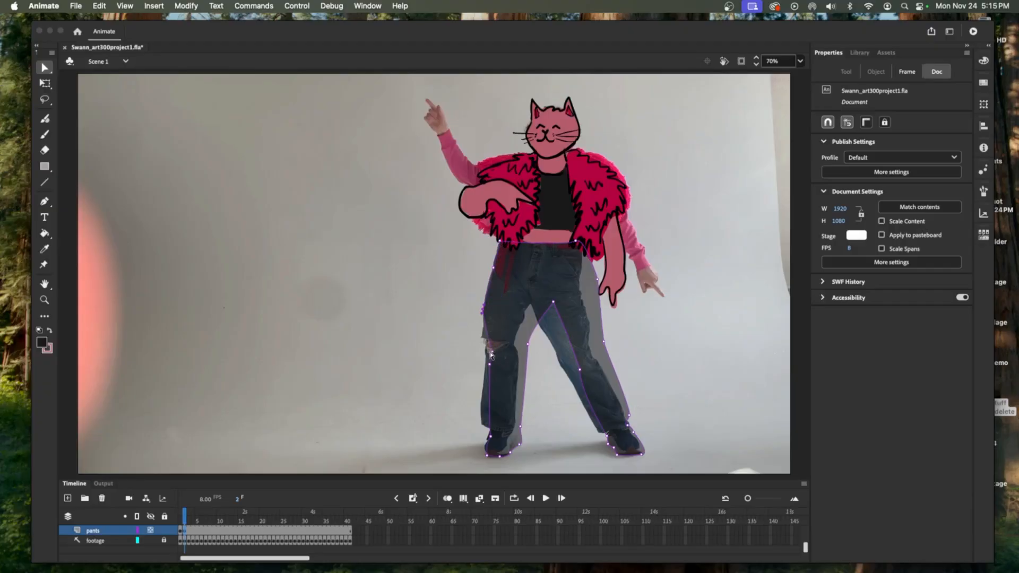
drag(491, 353, 484, 353)
- Move the left inner knee, crotch and right inner leg points of the pants to match the footage at frame 2
drag(528, 346, 512, 339)
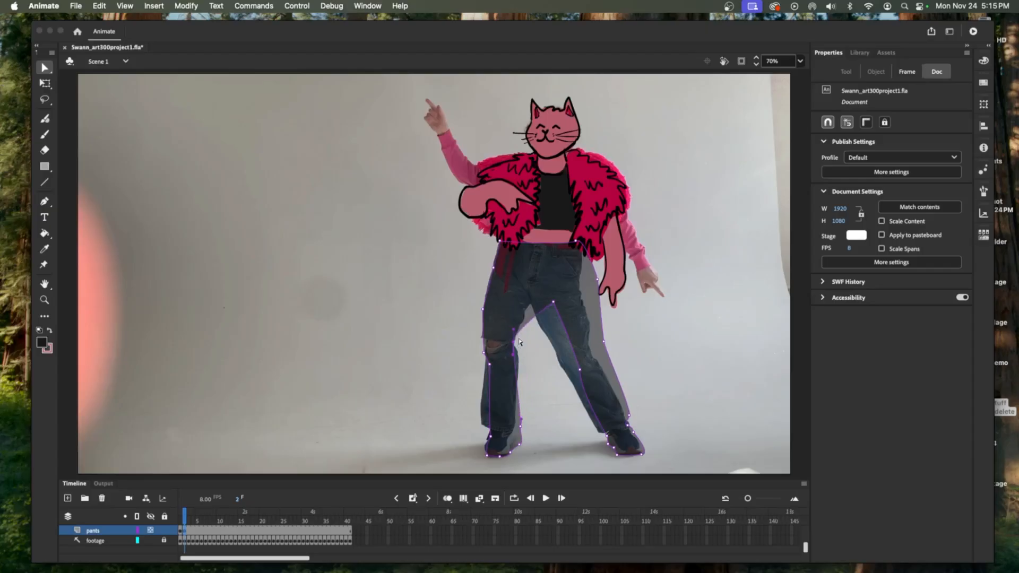
drag(553, 303, 529, 305)
mouse_move(580, 371)
mouse_down()
mouse_move(561, 389)
mouse_move(567, 379)
mouse_up()
- Refine the anchor points along the lower pant legs at frame 2 and undo the stray move of the left inner cuff
click(44, 202)
click(84, 217)
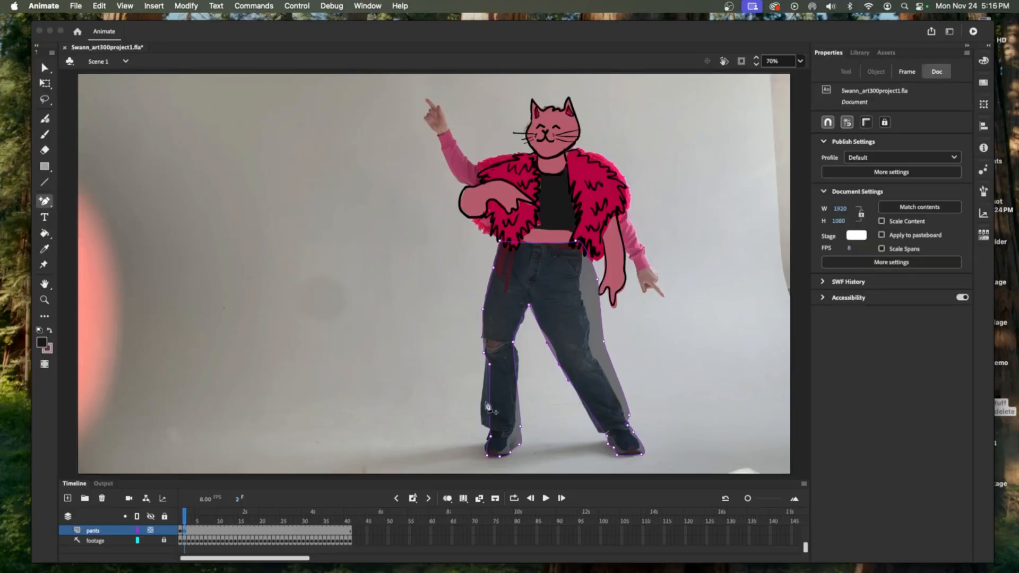
key(p)
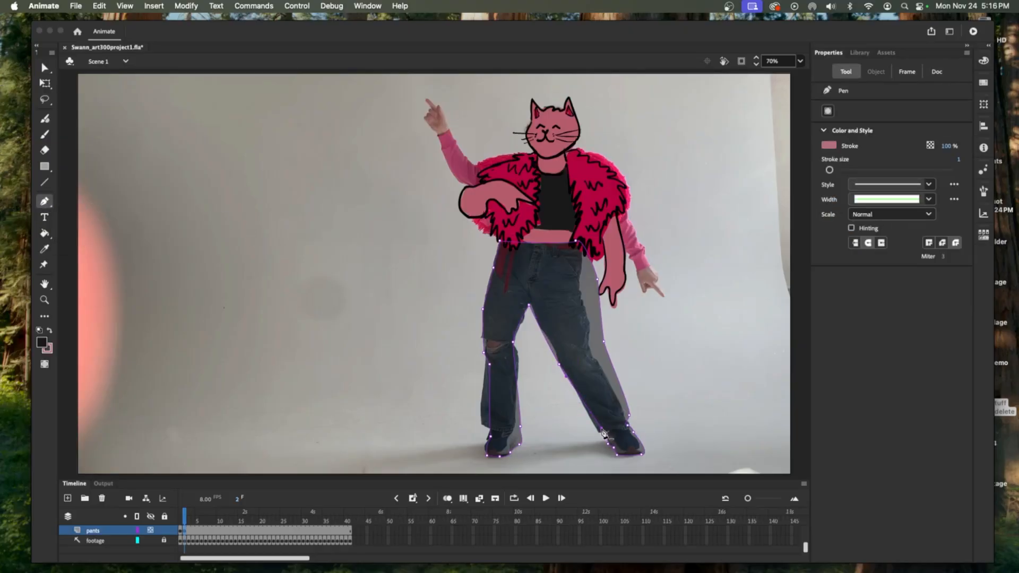
click(44, 201)
click(72, 228)
click(45, 68)
drag(519, 417, 410, 410)
key(super+z)
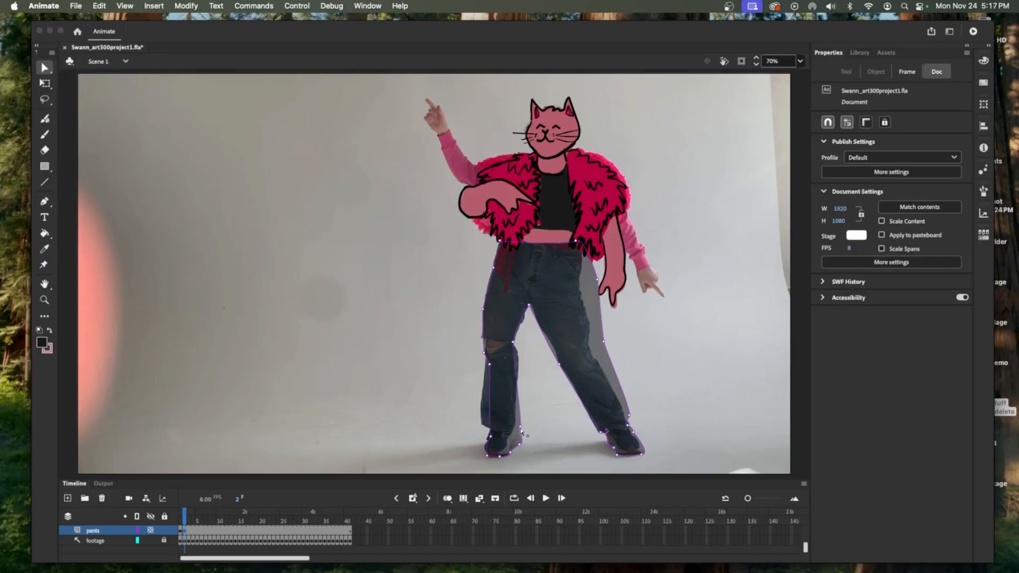
- Fit the pants' lower left leg, cuff and shoe outline to the dancer's leg at frame 2
drag(520, 426, 512, 431)
drag(513, 368, 482, 366)
drag(485, 409, 481, 416)
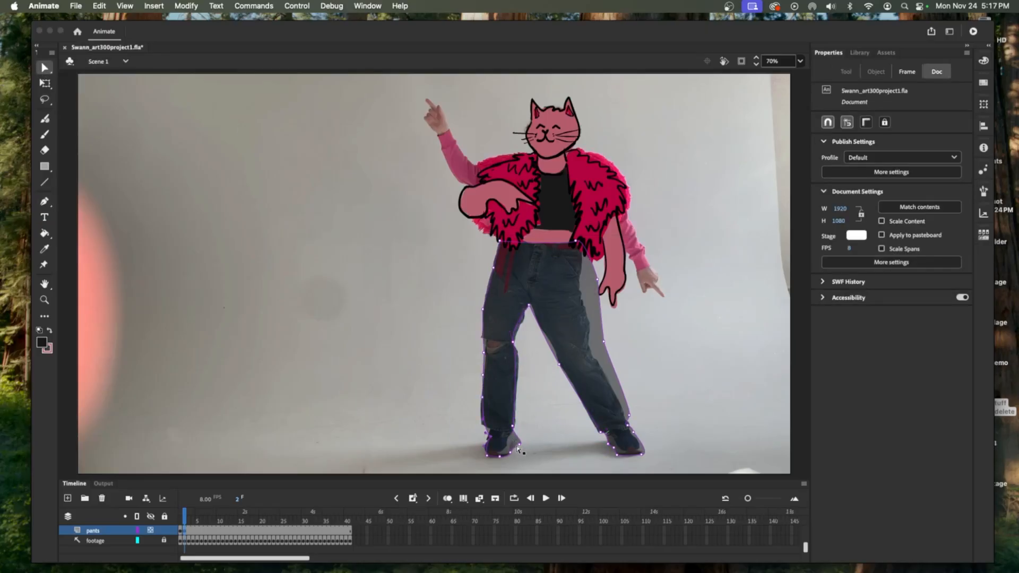
drag(519, 446, 512, 444)
drag(524, 442, 518, 429)
- Pull the outer edge of the pants' right leg in to the dancer's ankle, knee and thigh at frame 2
drag(629, 416, 623, 415)
drag(604, 341, 587, 348)
drag(597, 279, 580, 287)
drag(586, 348, 587, 354)
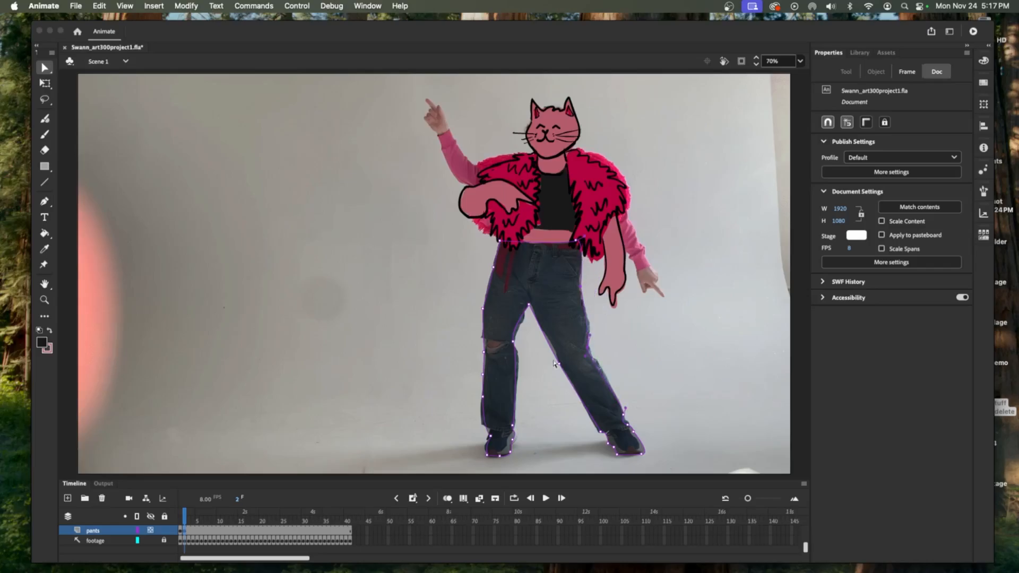
- Add a pants keyframe at frame 3 and fit the crotch, left inner knee, left waist and outer thigh to the footage
key(F6)
drag(528, 304, 543, 305)
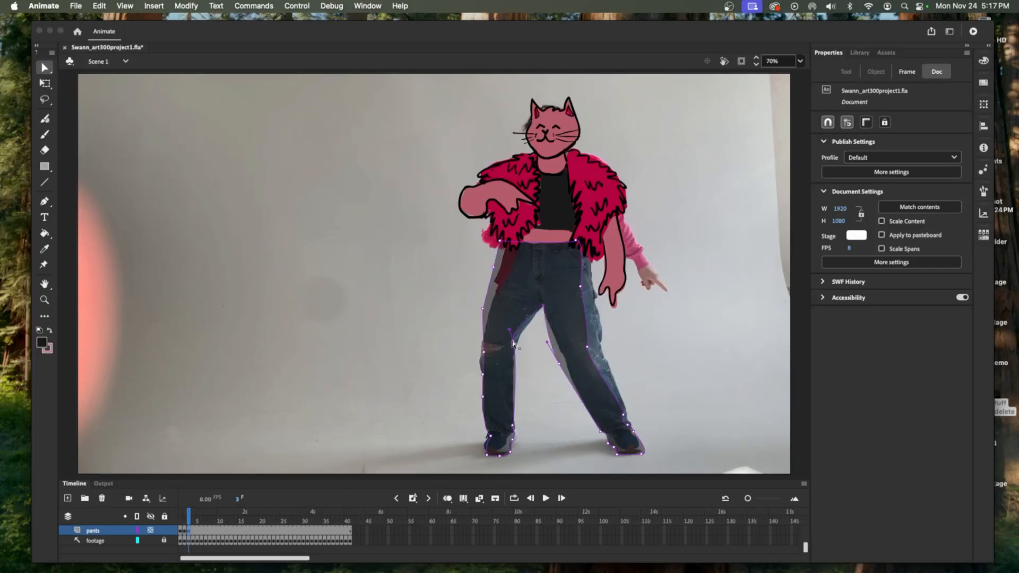
drag(513, 341, 519, 345)
drag(499, 240, 510, 270)
drag(482, 308, 490, 310)
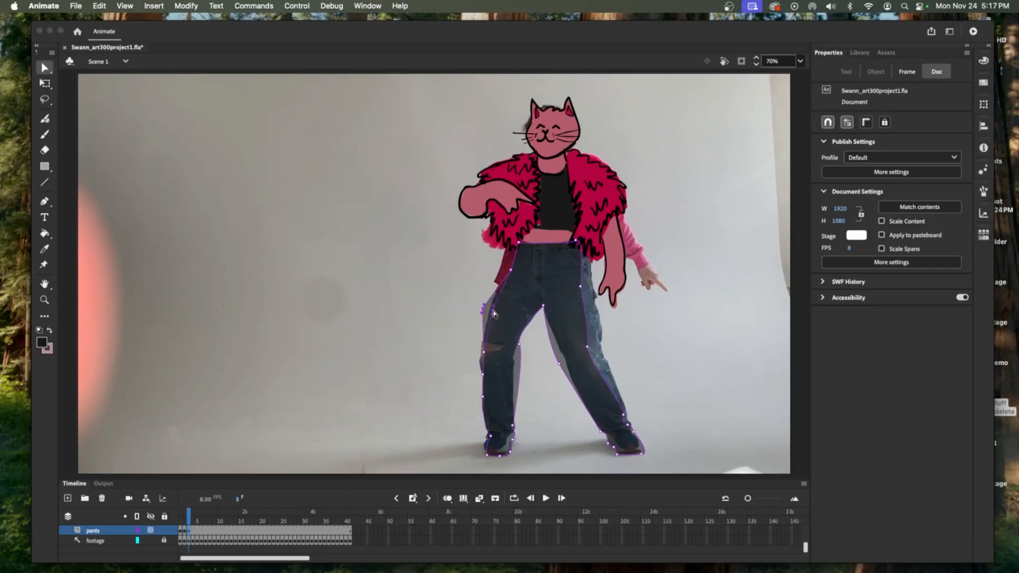
- Fit the pants' right leg and left outer knee to the frame 3 footage and refine the left hip with the Convert Anchor Point tool
drag(580, 287, 592, 286)
drag(584, 237, 594, 240)
drag(587, 347, 567, 362)
click(626, 421)
mouse_move(624, 415)
mouse_down()
mouse_move(627, 423)
mouse_move(625, 414)
mouse_up()
drag(522, 361, 478, 351)
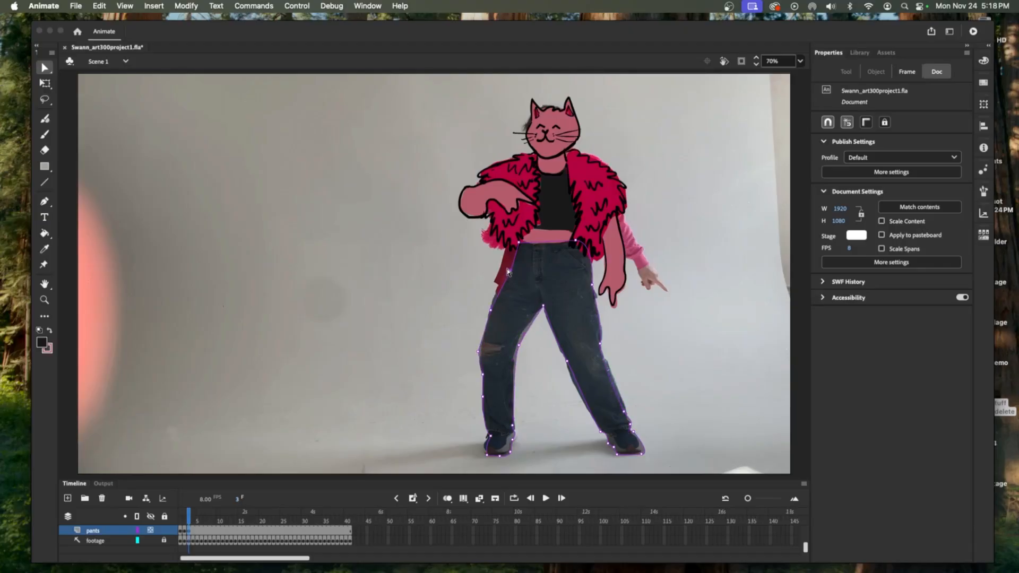
click(44, 202)
click(96, 247)
key(v)
- Add a pants keyframe at frame 4 and fit the left inner knee, crotch and whole right leg to the footage
key(period)
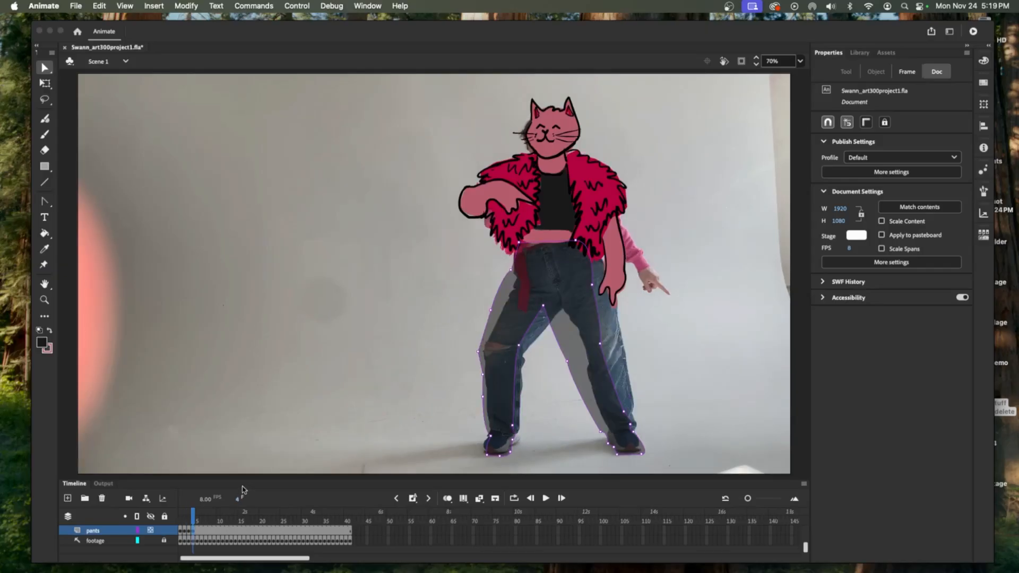
drag(526, 348, 527, 348)
drag(543, 306, 561, 304)
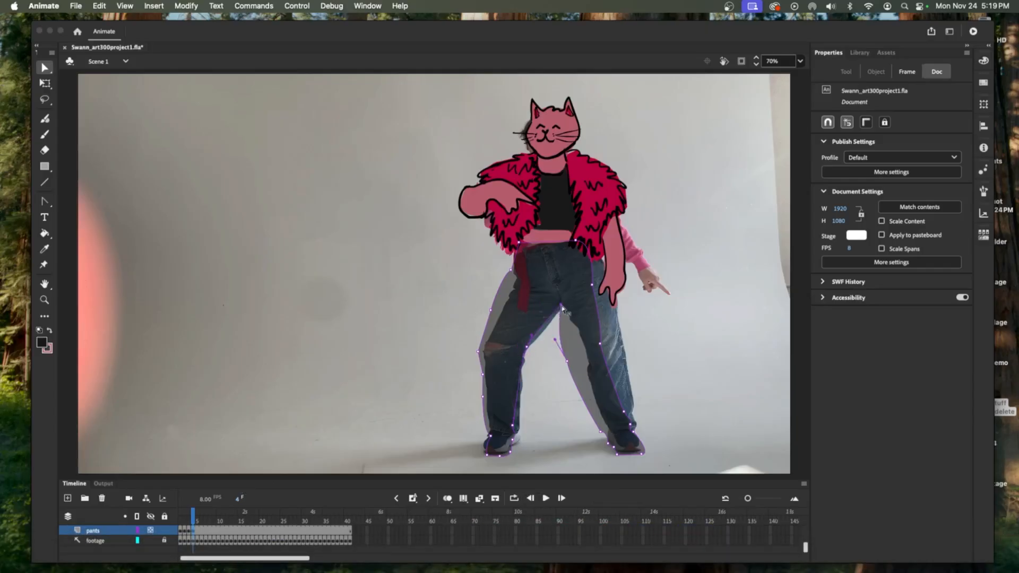
drag(531, 335, 589, 359)
drag(601, 431, 609, 428)
drag(600, 344, 623, 342)
mouse_move(624, 411)
mouse_down()
mouse_move(635, 410)
mouse_move(637, 426)
mouse_up()
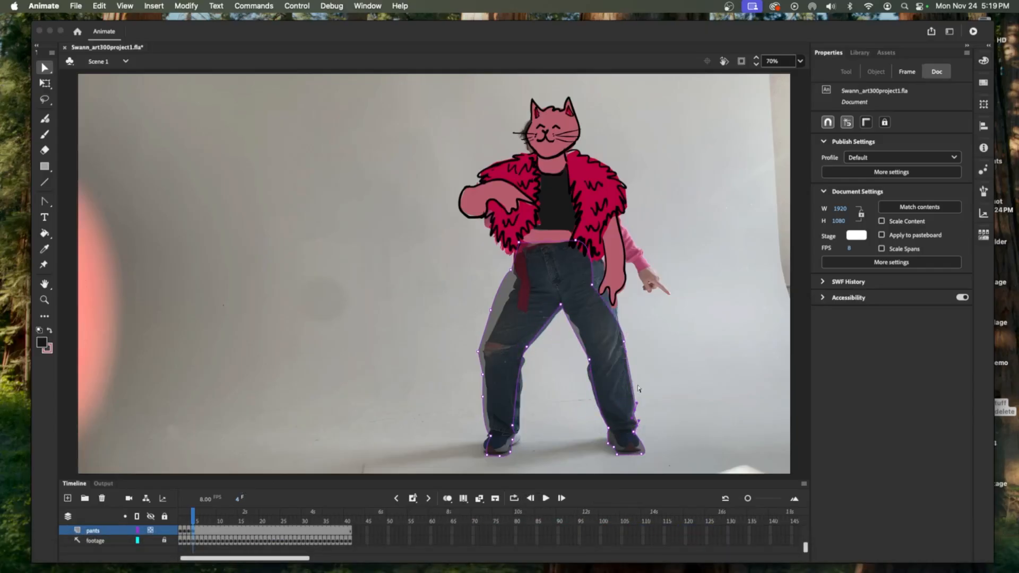
drag(592, 285, 608, 286)
- Fit the pants' left thigh, hip, knee, cuff and shoe outline to the dancer's leg at frame 4
drag(490, 311, 501, 312)
drag(502, 275, 513, 278)
drag(479, 352, 484, 352)
drag(483, 397, 520, 424)
drag(512, 440, 521, 439)
drag(486, 455, 483, 448)
- Add a pants keyframe at frame 5 and fit the left outer thigh, knee, calf and waist to the footage
key(.)
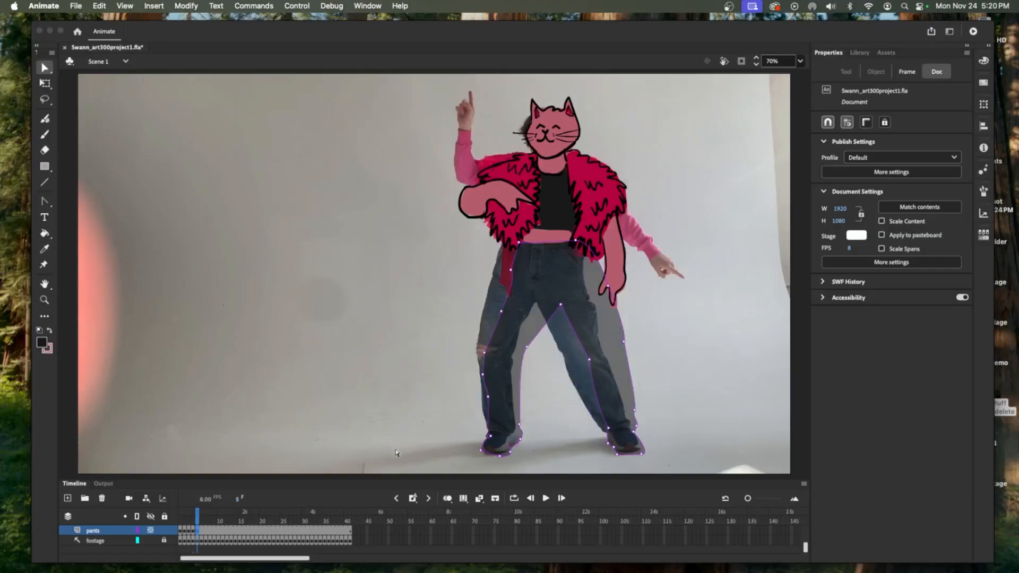
drag(496, 312, 484, 307)
drag(483, 352, 476, 352)
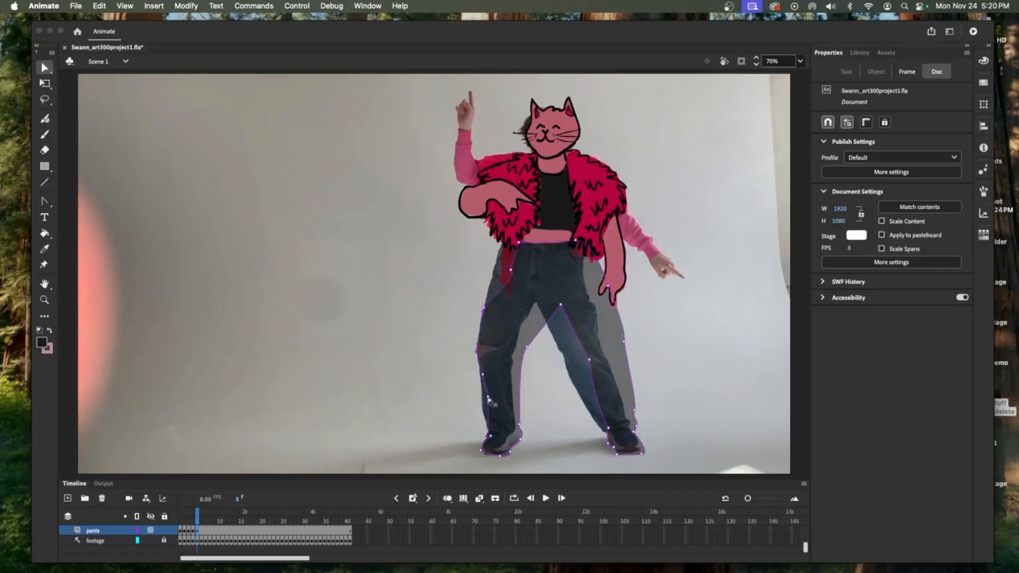
drag(487, 396, 482, 397)
drag(510, 270, 509, 241)
- Move the pants' crotch and both inner leg edges to match the dancer's legs at frame 5
drag(560, 304, 533, 302)
drag(526, 347, 513, 348)
drag(589, 360, 569, 366)
drag(595, 430, 594, 428)
- Fit the right outer knee, thigh, waist, ankle and shoe outline of the pants to the footage at frame 5
drag(623, 341, 600, 345)
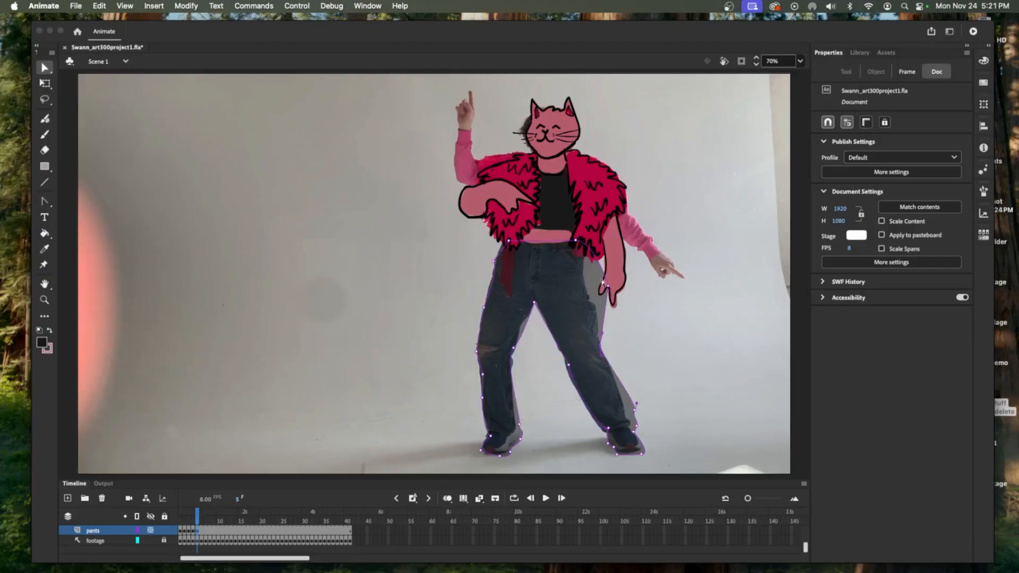
drag(608, 286, 588, 291)
drag(590, 245, 579, 246)
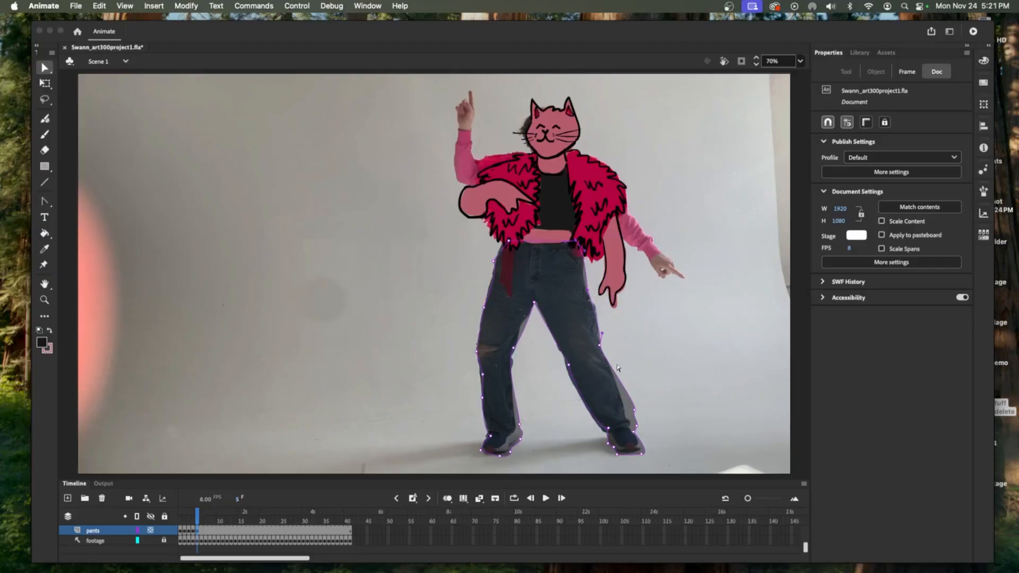
drag(634, 410, 624, 410)
drag(637, 425, 636, 452)
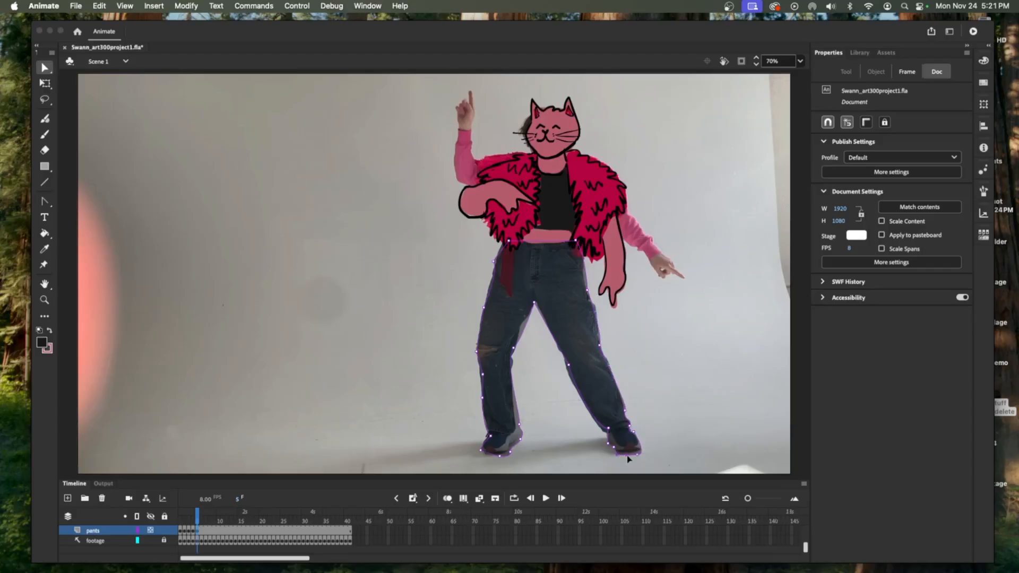